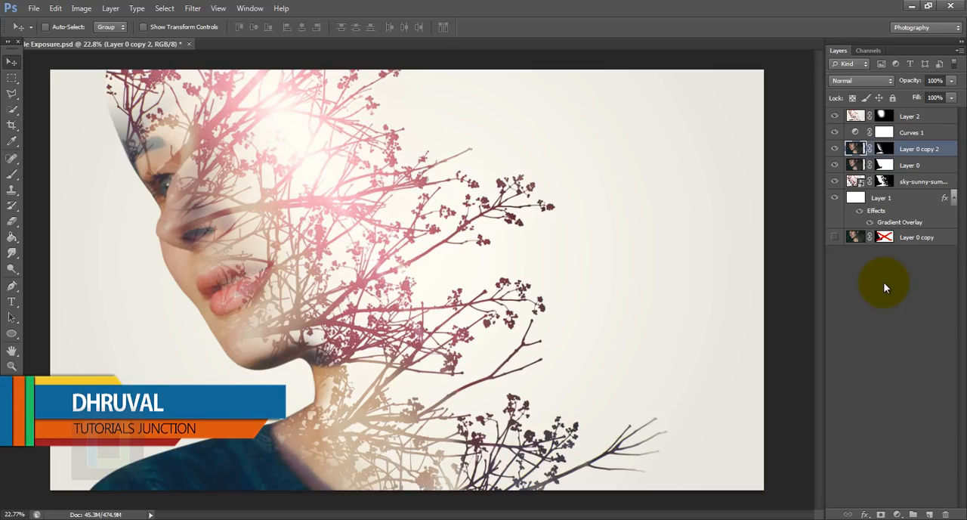
Compare the composite with the original portrait by isolating the Layer 0 copy layer and restoring the other layers.
{"action": "left_click", "coordinate": [835, 237], "text": "alt"}
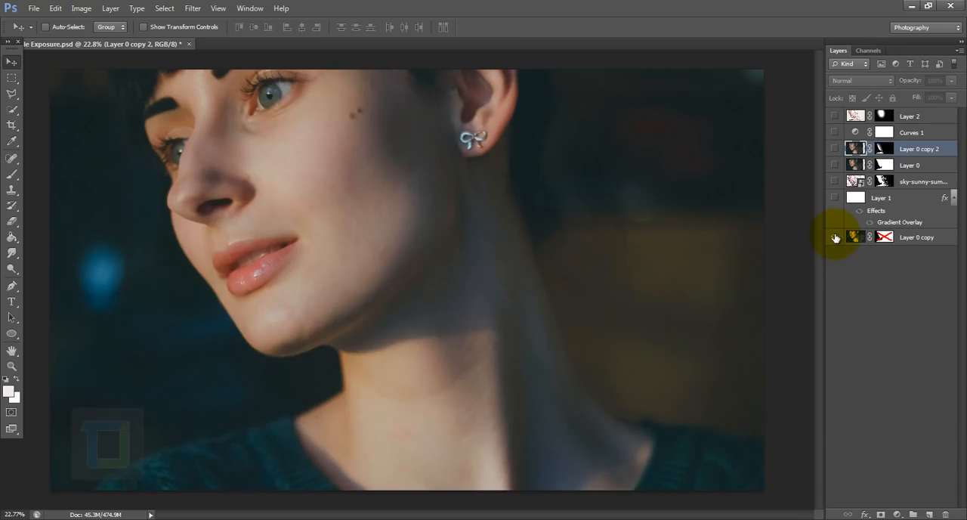
{"action": "left_click", "coordinate": [835, 238], "text": "alt"}
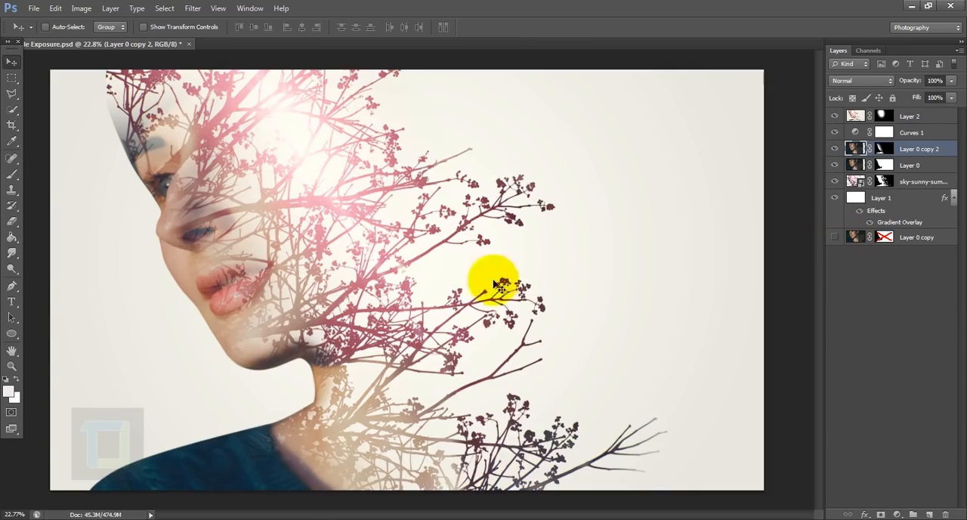
Open the portrait photo pexels-photo-88636.jpeg from the double exposure folder.
{"action": "left_click", "coordinate": [34, 8]}
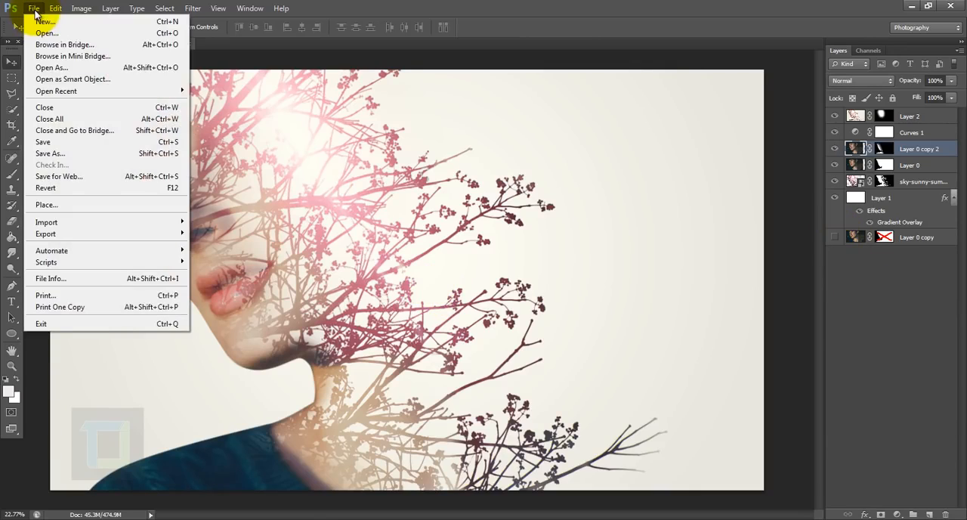
{"action": "left_click", "coordinate": [46, 33]}
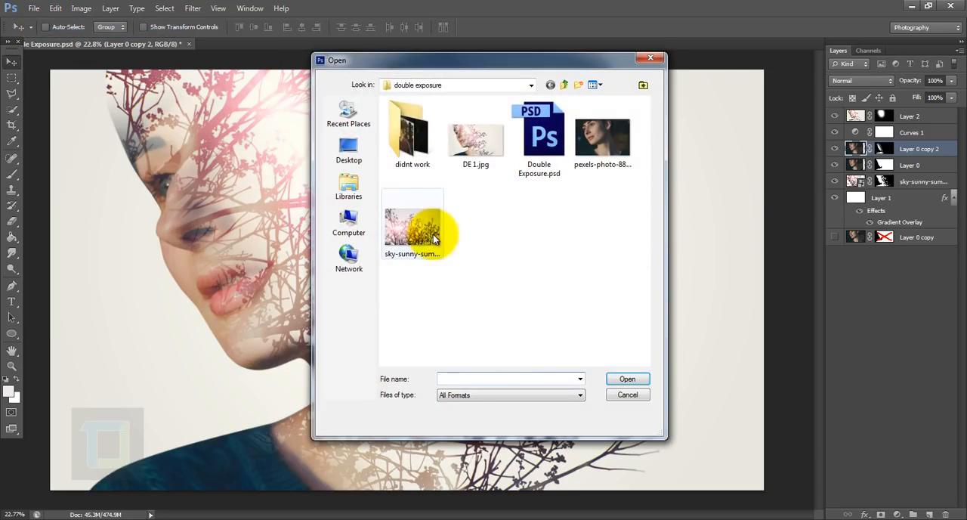
{"action": "left_click", "coordinate": [605, 147]}
{"action": "left_click", "coordinate": [626, 379]}
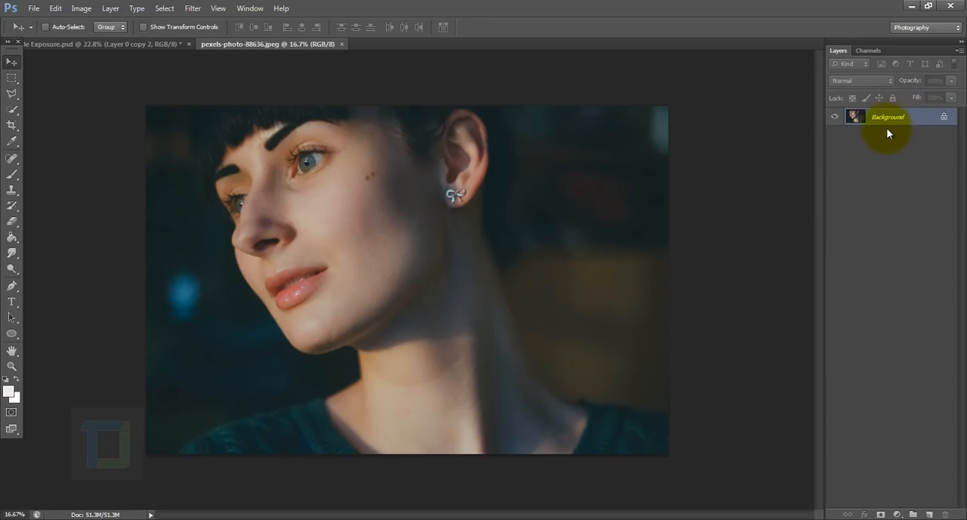
Convert the portrait's locked Background into a regular layer with the default settings.
{"action": "right_click", "coordinate": [900, 123]}
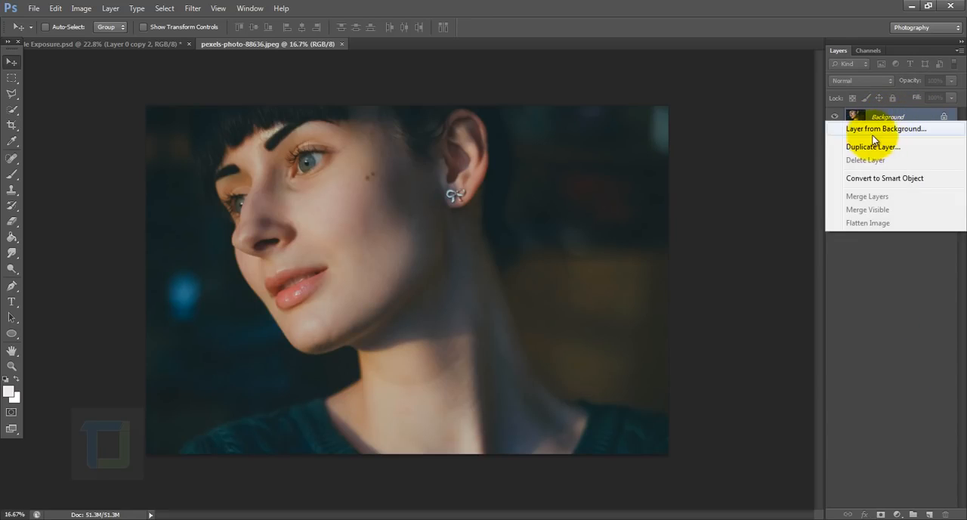
{"action": "left_click", "coordinate": [878, 130]}
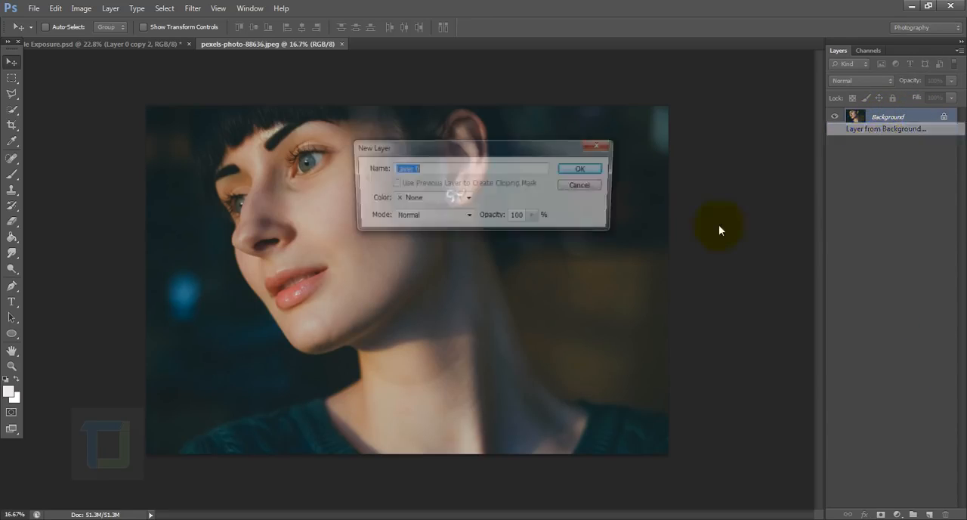
{"action": "left_click", "coordinate": [584, 168]}
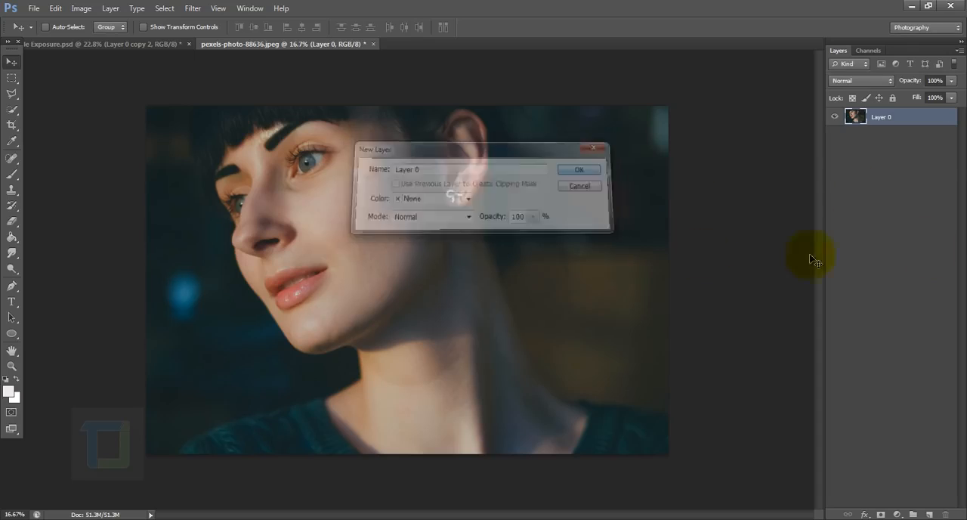
Place sky-sunny-summer-bush.jpg into the portrait document.
{"action": "left_click", "coordinate": [34, 9]}
{"action": "left_click", "coordinate": [56, 200]}
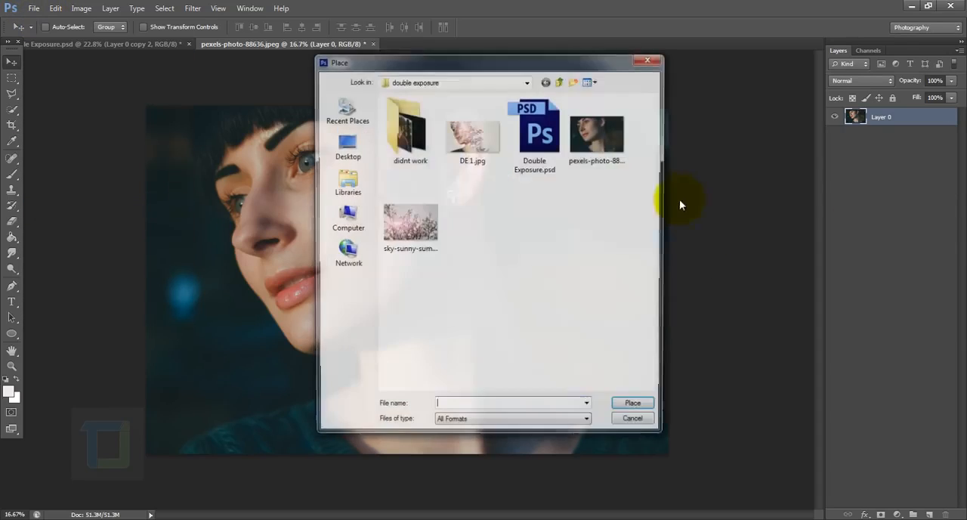
{"action": "left_click", "coordinate": [414, 224]}
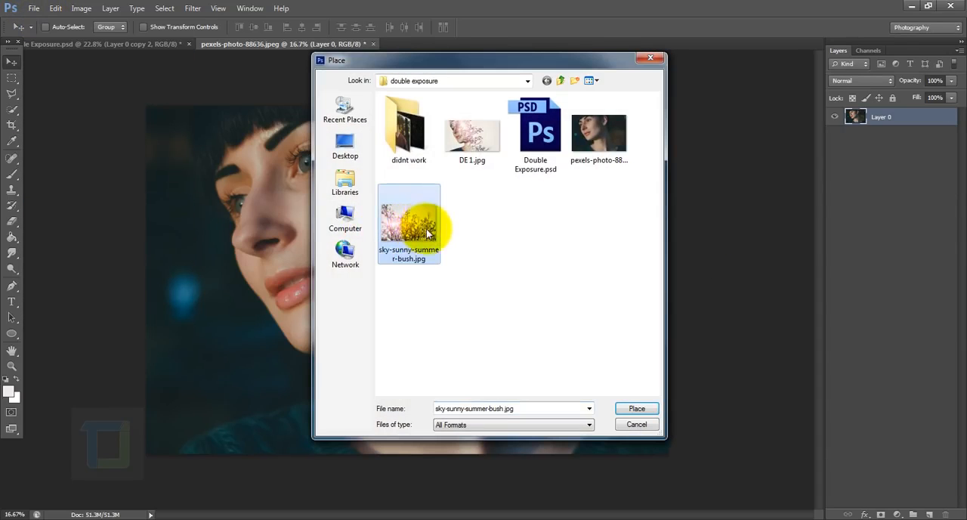
{"action": "left_click", "coordinate": [629, 409]}
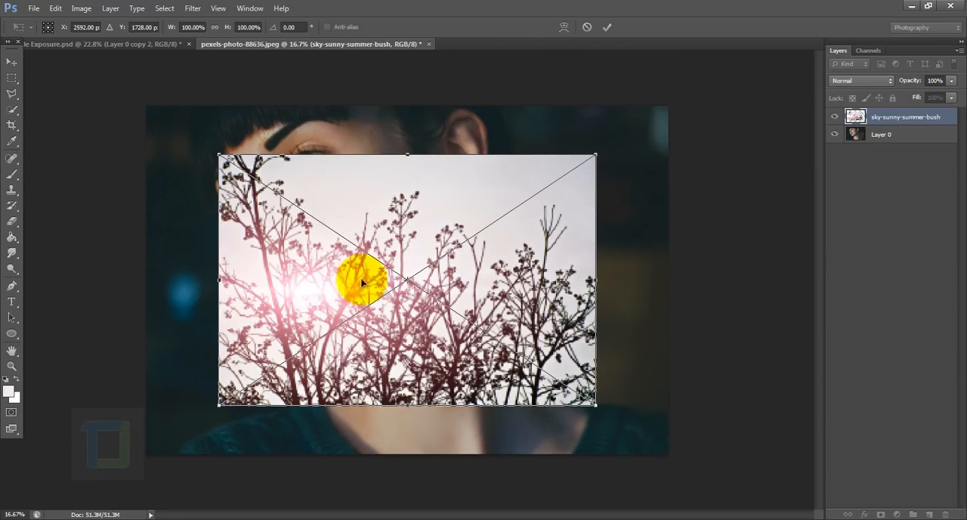
Rotate the placed bush image about 68°, enlarge it slightly, and position it so the branches cover the face and neck.
{"action": "left_click_drag", "start_coordinate": [650, 390], "coordinate": [505, 499]}
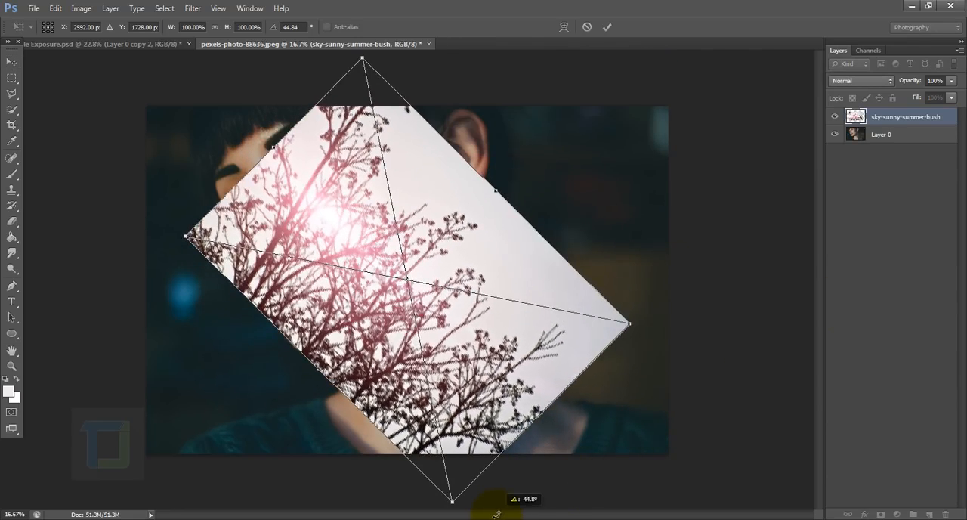
{"action": "left_click_drag", "start_coordinate": [479, 382], "coordinate": [629, 397]}
{"action": "left_click_drag", "start_coordinate": [454, 313], "coordinate": [486, 297]}
{"action": "left_click_drag", "start_coordinate": [569, 194], "coordinate": [542, 173]}
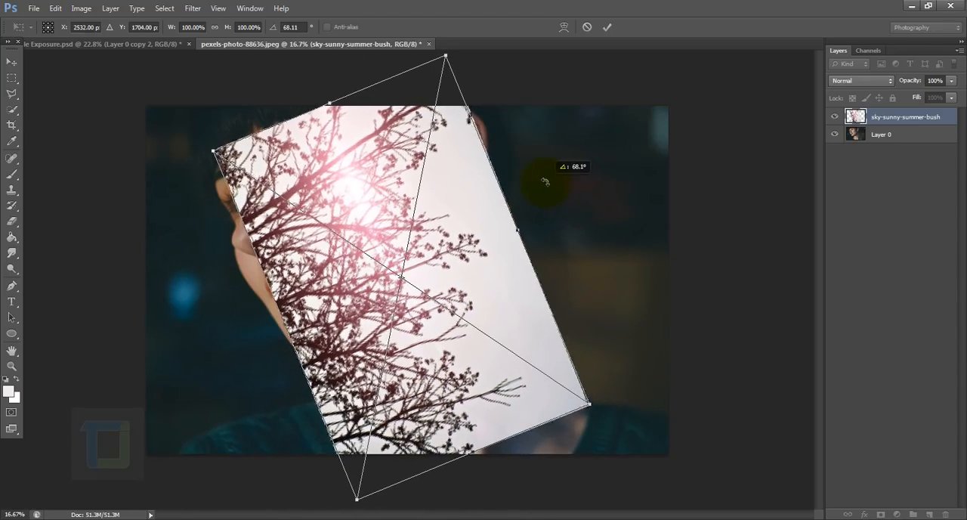
{"action": "left_click_drag", "start_coordinate": [472, 240], "coordinate": [446, 245]}
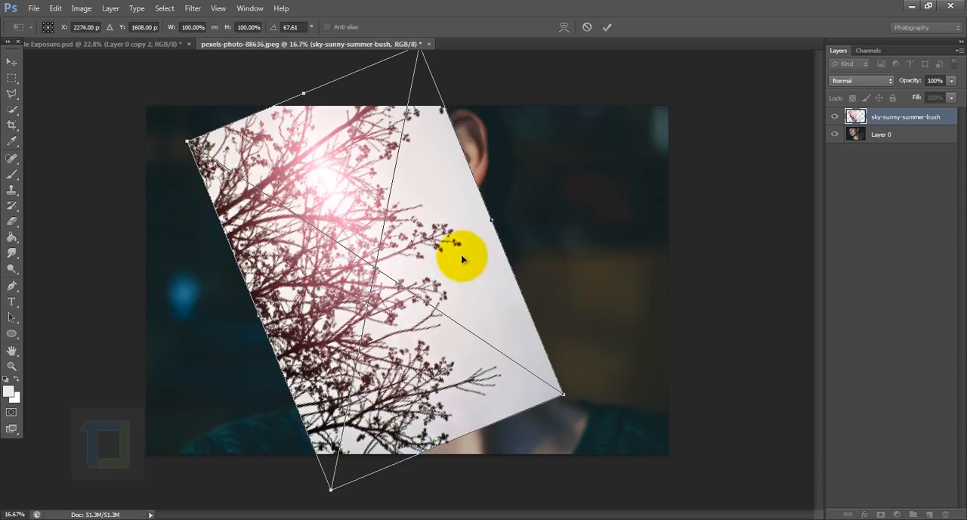
{"action": "left_click_drag", "start_coordinate": [449, 257], "coordinate": [443, 260]}
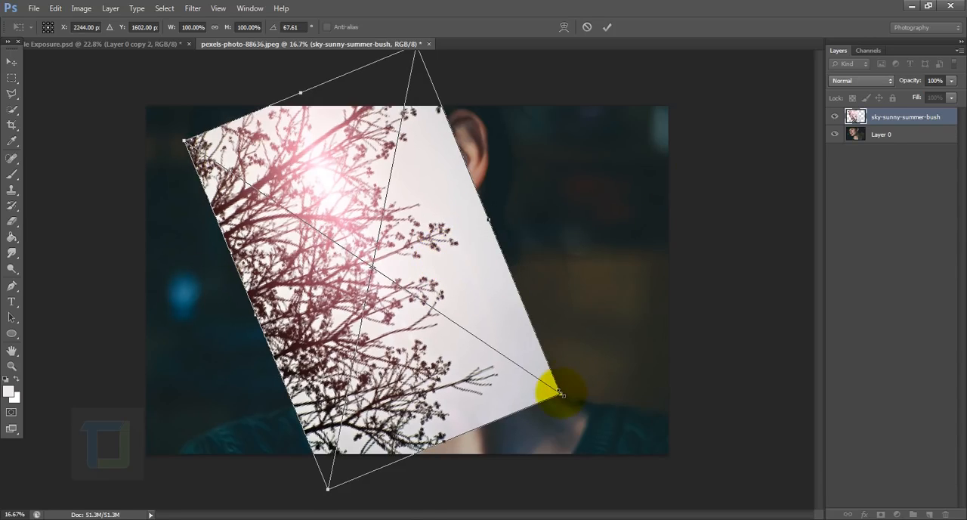
{"action": "left_click_drag", "start_coordinate": [559, 393], "coordinate": [581, 399]}
{"action": "left_click_drag", "start_coordinate": [497, 295], "coordinate": [492, 274]}
{"action": "left_click", "coordinate": [609, 27]}
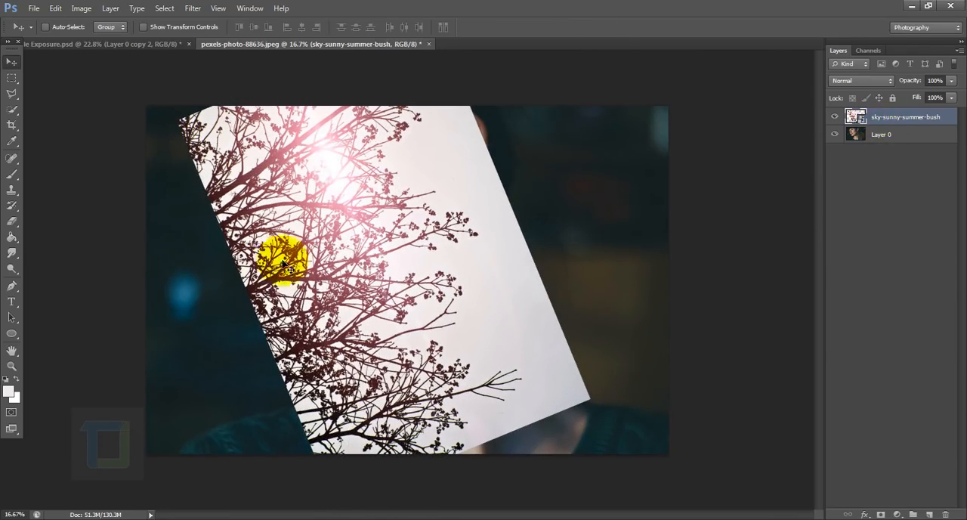
Move the sky-sunny-summer-bush layer below Layer 0 and make Layer 0 the active layer.
{"action": "left_click_drag", "start_coordinate": [882, 121], "coordinate": [886, 147]}
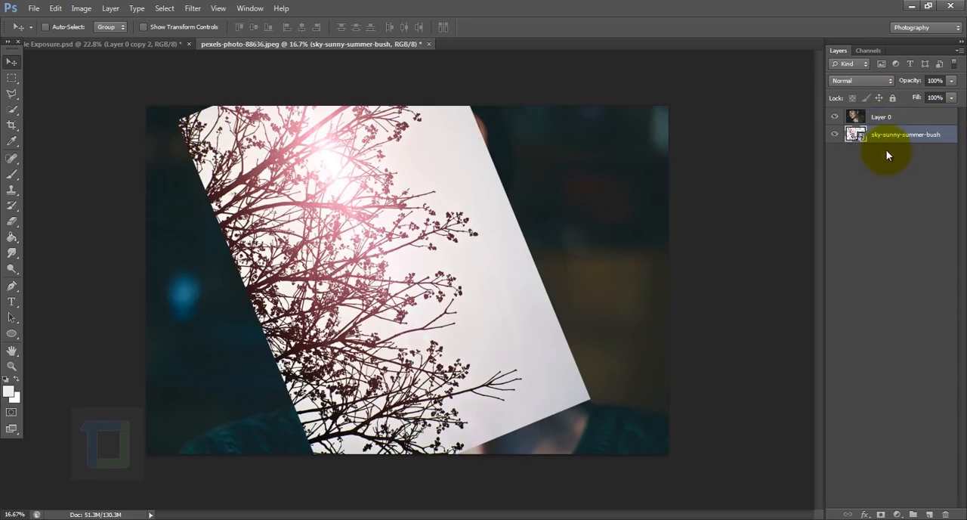
{"action": "left_click", "coordinate": [886, 117]}
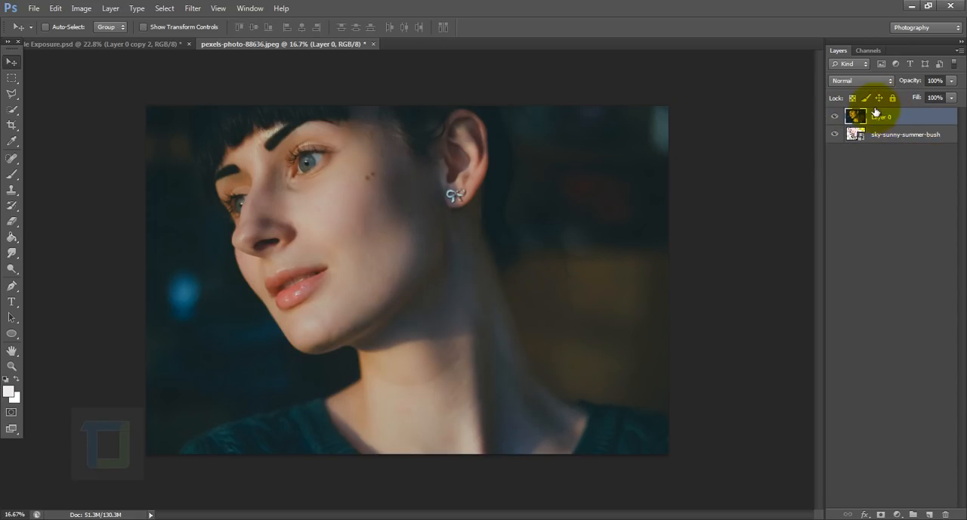
Preview the Lighten blend mode on Layer 0 and return it to Normal.
{"action": "left_click", "coordinate": [846, 81]}
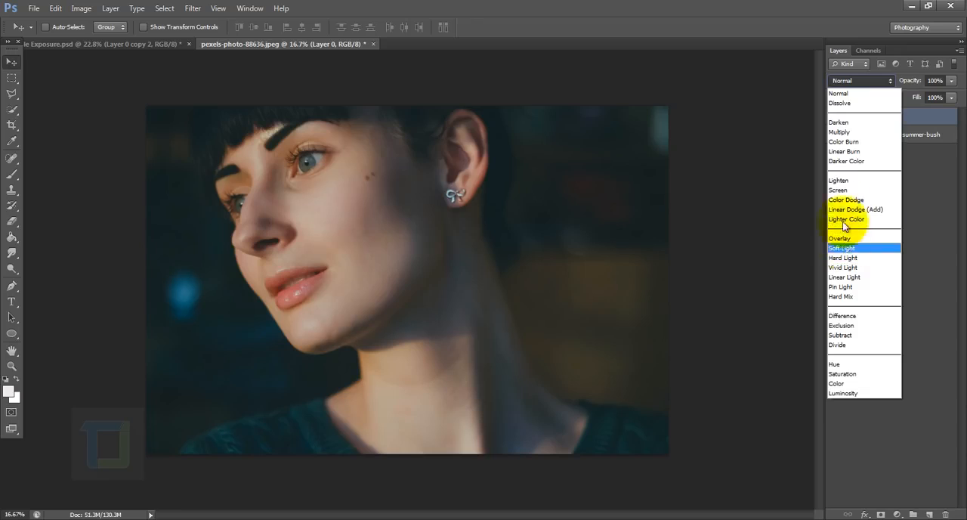
{"action": "left_click", "coordinate": [841, 181]}
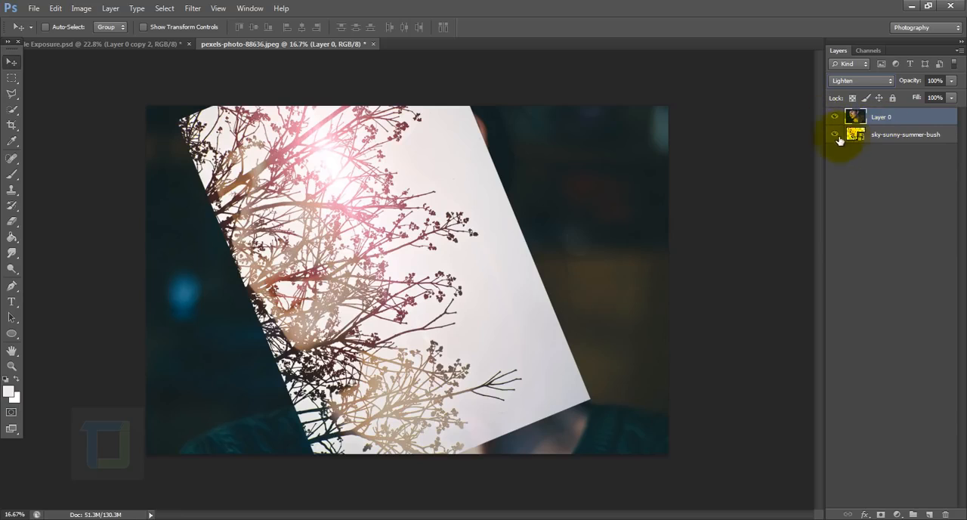
{"action": "left_click", "coordinate": [860, 81]}
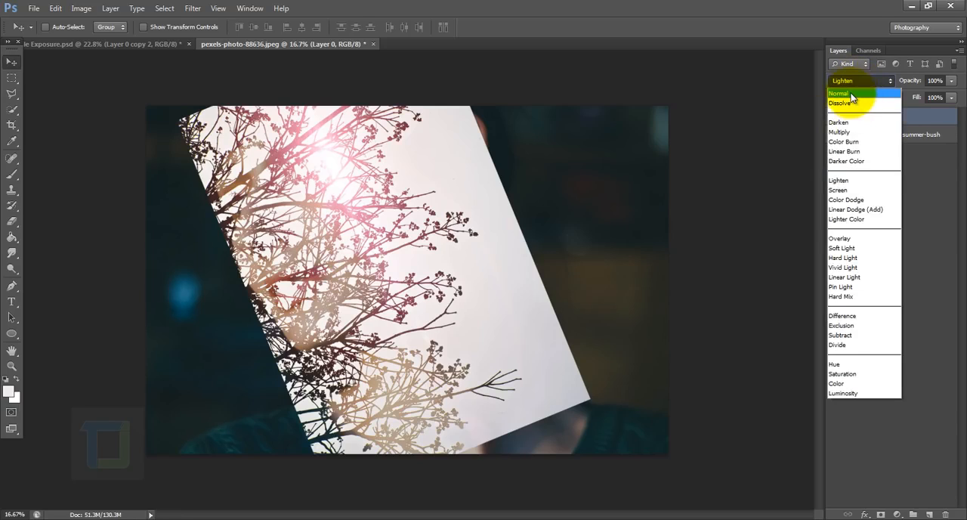
{"action": "left_click", "coordinate": [846, 94]}
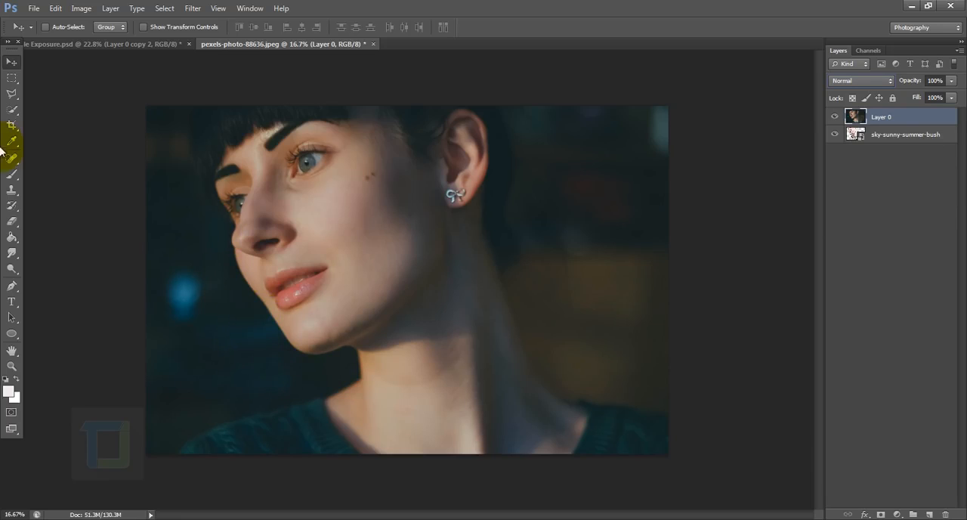
Start a Pen tool path at the photo's lower edge and trace the shoulder and neck up to the underside of the jaw.
{"action": "left_click", "coordinate": [12, 288]}
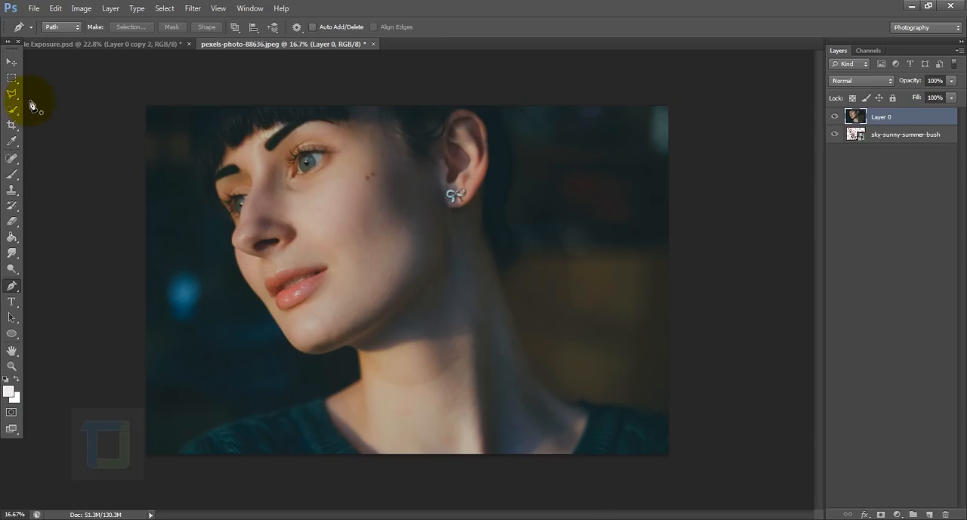
{"action": "scroll", "coordinate": [220, 432], "scroll_direction": "up", "scroll_amount": 4}
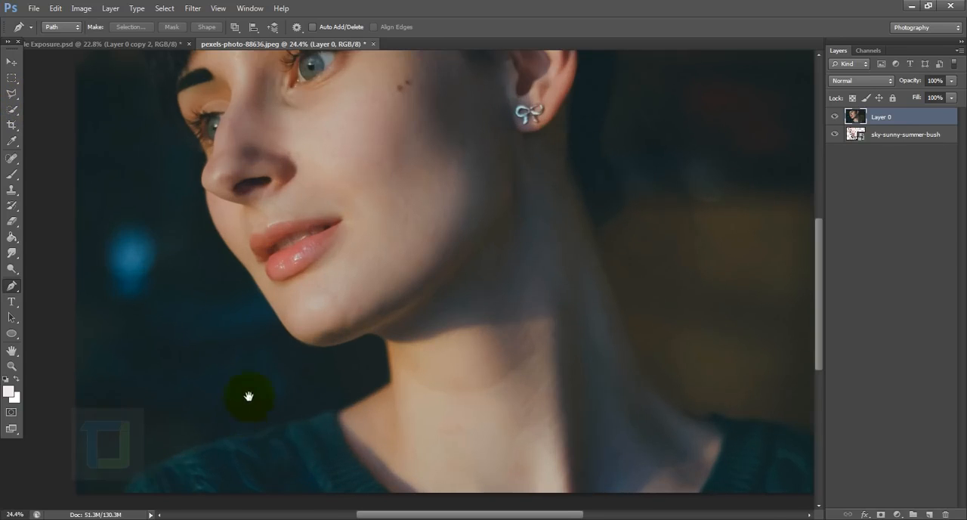
{"action": "scroll", "coordinate": [227, 408], "scroll_direction": "up", "scroll_amount": 4}
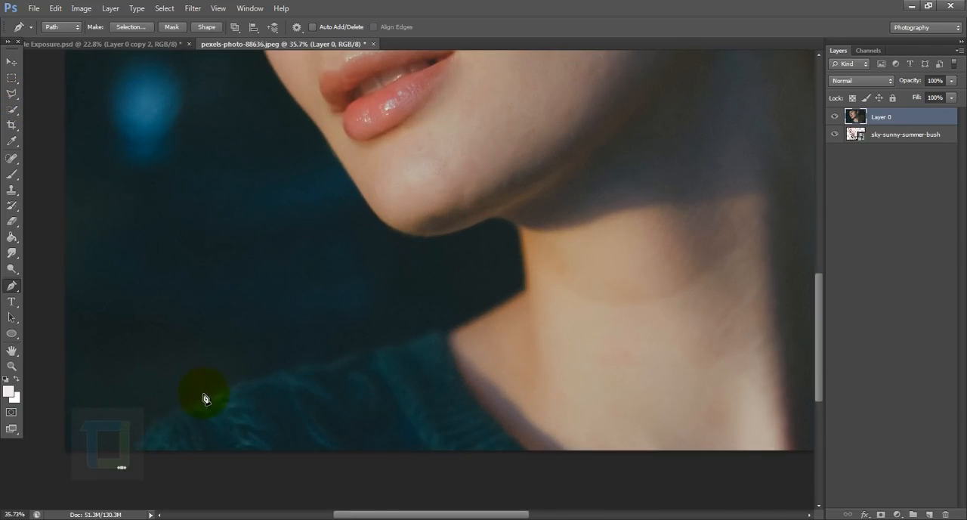
{"action": "left_click_drag", "start_coordinate": [203, 397], "coordinate": [277, 375]}
{"action": "left_click_drag", "start_coordinate": [426, 337], "coordinate": [444, 333]}
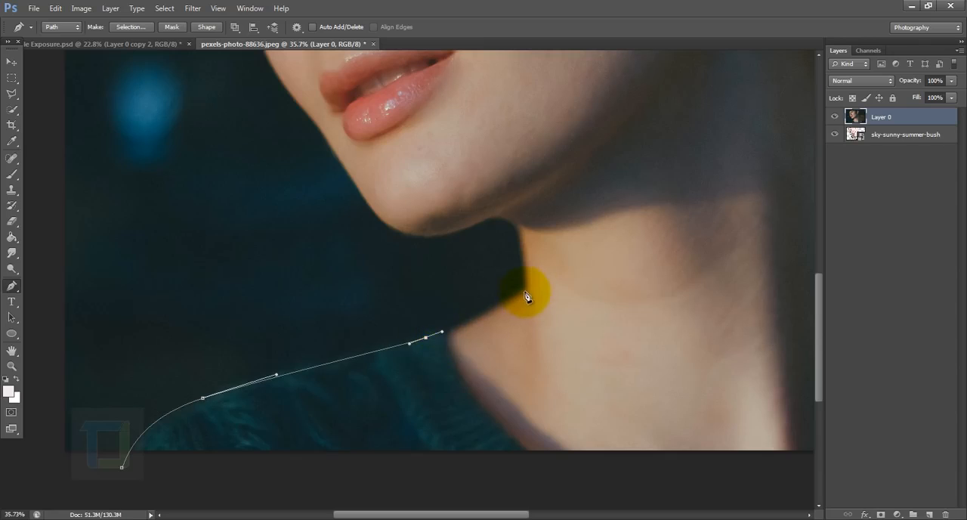
{"action": "left_click_drag", "start_coordinate": [525, 292], "coordinate": [532, 278]}
{"action": "scroll", "coordinate": [517, 239], "scroll_direction": "up", "scroll_amount": 7}
{"action": "left_click", "coordinate": [517, 218]}
{"action": "scroll", "coordinate": [477, 202], "scroll_direction": "up", "scroll_amount": 4}
{"action": "left_click_drag", "start_coordinate": [469, 197], "coordinate": [454, 198]}
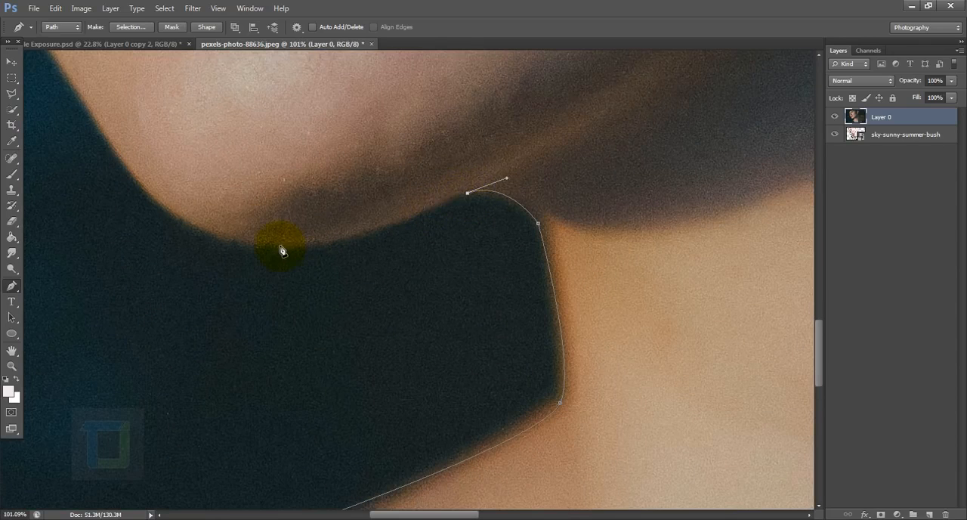
Continue the pen path around the chin and up the edge of the face past the lips towards the nose.
{"action": "mouse_move", "coordinate": [280, 247]}
{"action": "left_mouse_down"}
{"action": "mouse_move", "coordinate": [189, 246]}
{"action": "mouse_move", "coordinate": [279, 241]}
{"action": "left_mouse_up"}
{"action": "left_click", "coordinate": [138, 184]}
{"action": "left_click_drag", "start_coordinate": [125, 163], "coordinate": [272, 353]}
{"action": "left_click_drag", "start_coordinate": [120, 114], "coordinate": [216, 285]}
{"action": "left_click_drag", "start_coordinate": [318, 361], "coordinate": [266, 256]}
{"action": "left_click_drag", "start_coordinate": [228, 142], "coordinate": [317, 329]}
{"action": "left_click_drag", "start_coordinate": [260, 288], "coordinate": [251, 263]}
{"action": "left_click", "coordinate": [258, 384]}
{"action": "left_click_drag", "start_coordinate": [239, 158], "coordinate": [239, 326]}
Continue the pen path around the nose tip, past the far eye, and up the outer edge of the hair.
{"action": "scroll", "coordinate": [245, 353], "scroll_direction": "up", "scroll_amount": 7}
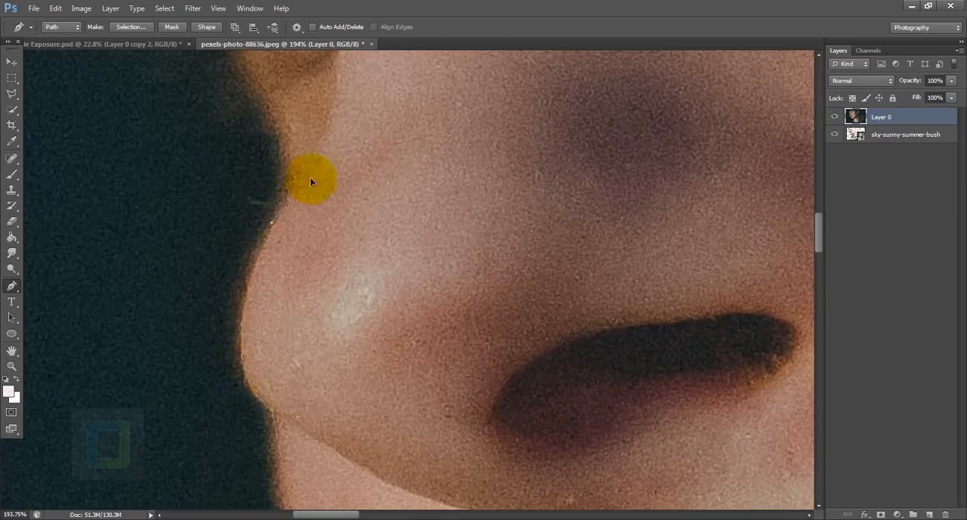
{"action": "left_click_drag", "start_coordinate": [310, 180], "coordinate": [230, 240]}
{"action": "scroll", "coordinate": [210, 205], "scroll_direction": "down", "scroll_amount": 9}
{"action": "left_click_drag", "start_coordinate": [210, 206], "coordinate": [329, 376]}
{"action": "left_click_drag", "start_coordinate": [244, 263], "coordinate": [284, 382]}
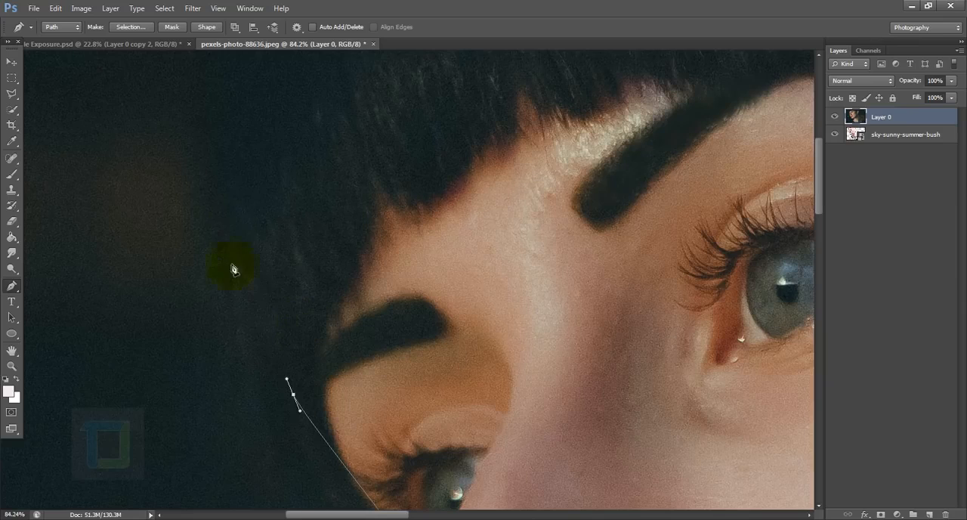
{"action": "left_click_drag", "start_coordinate": [229, 201], "coordinate": [215, 88]}
{"action": "left_click_drag", "start_coordinate": [215, 88], "coordinate": [255, 369]}
{"action": "left_click_drag", "start_coordinate": [284, 236], "coordinate": [297, 213]}
{"action": "left_click_drag", "start_coordinate": [269, 479], "coordinate": [307, 306]}
{"action": "left_click", "coordinate": [307, 308], "text": "ctrl"}
{"action": "left_click_drag", "start_coordinate": [370, 498], "coordinate": [325, 363]}
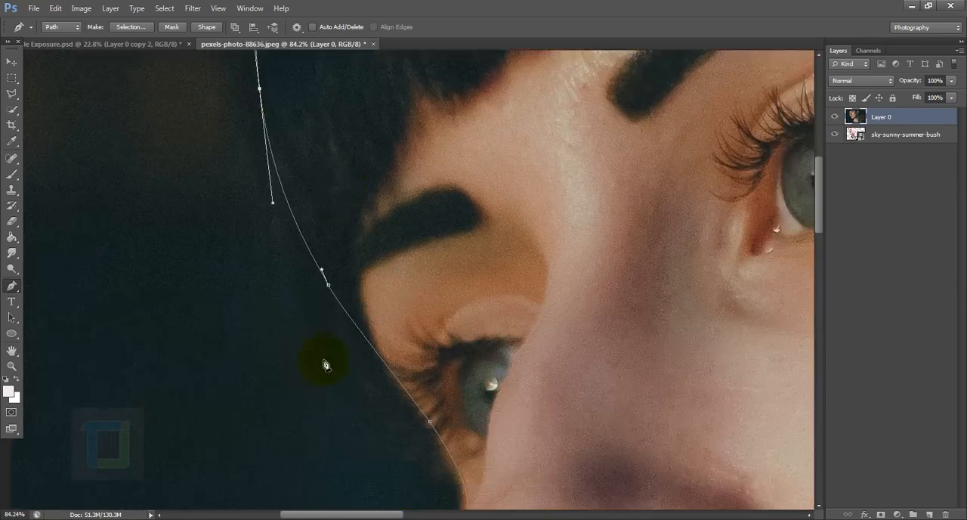
Extend the path above the canvas, around the background beyond its left edge, and close it at the shoulder starting point.
{"action": "scroll", "coordinate": [325, 361], "scroll_direction": "up", "scroll_amount": 3}
{"action": "left_click", "coordinate": [330, 263], "text": "ctrl"}
{"action": "scroll", "coordinate": [333, 265], "scroll_direction": "down", "scroll_amount": 8}
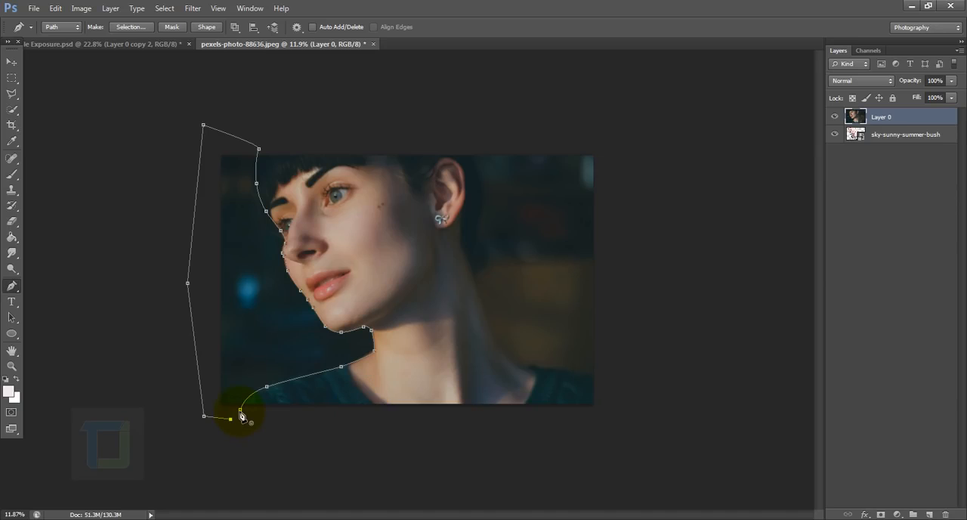
{"action": "scroll", "coordinate": [408, 279], "scroll_direction": "up", "scroll_amount": 1}
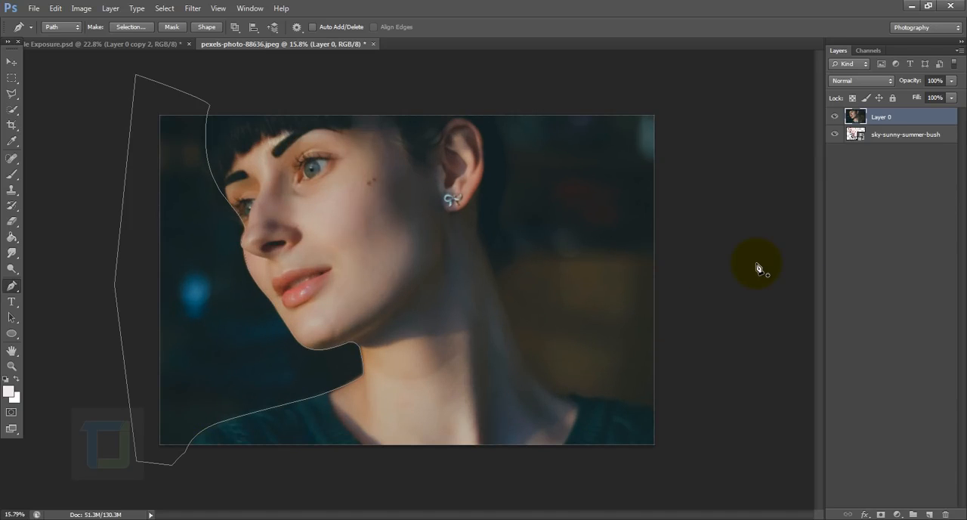
Mask Layer 0 with a selection made from the closed path and hide the sky-sunny-summer-bush layer.
{"action": "key", "text": "ctrl+Return"}
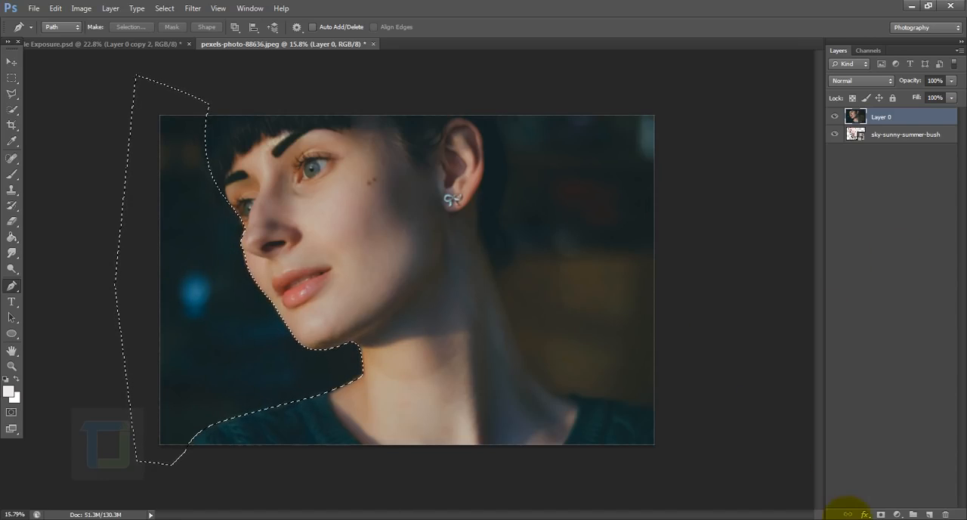
{"action": "left_click", "coordinate": [881, 514]}
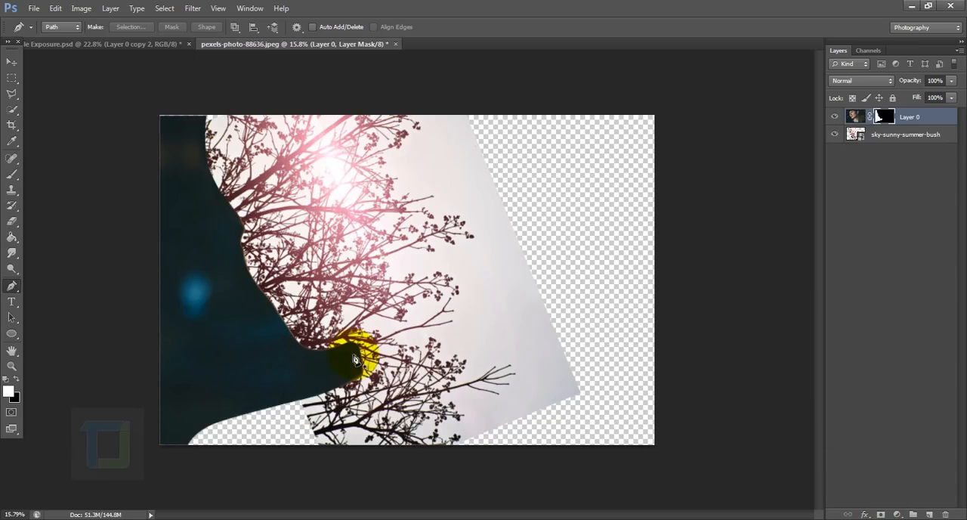
{"action": "left_click", "coordinate": [835, 134]}
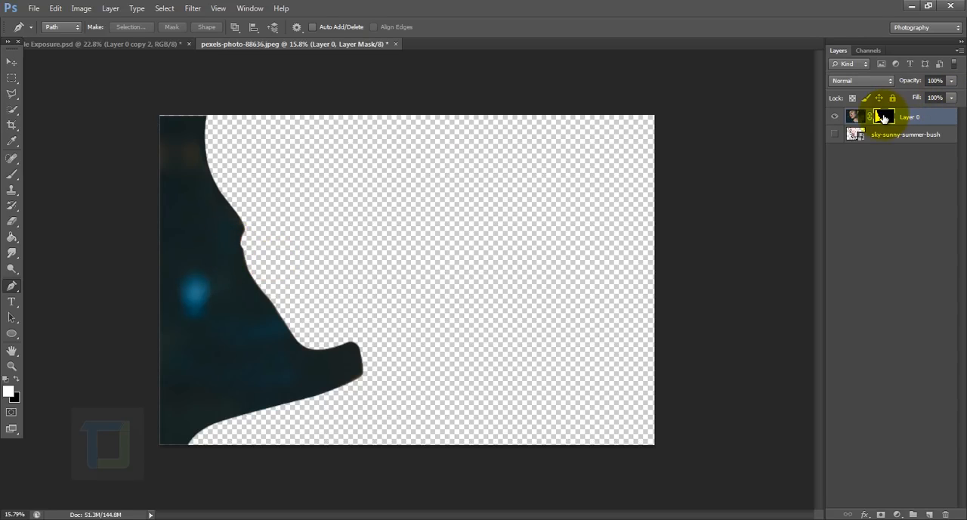
Invert Layer 0's mask and add a white-filled layer beneath all the other layers.
{"action": "key", "text": "ctrl+i"}
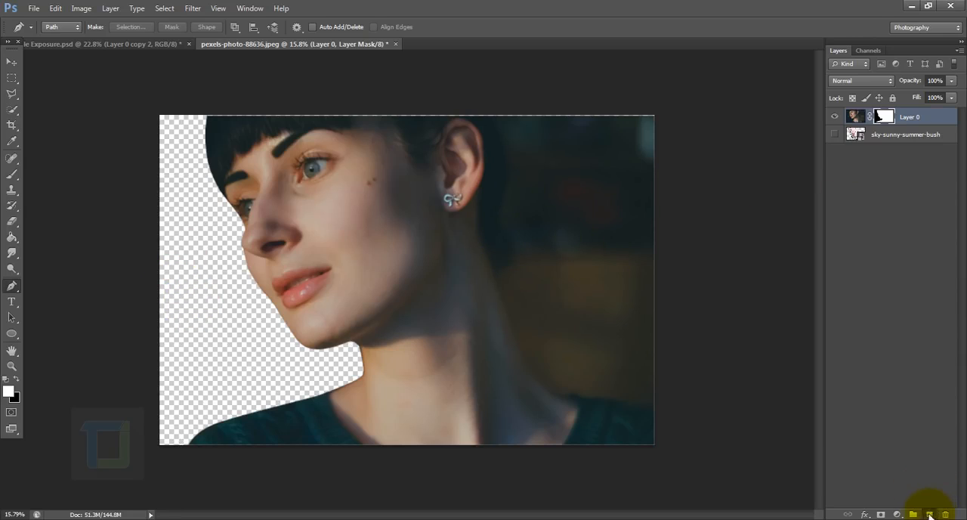
{"action": "left_click", "coordinate": [929, 514]}
{"action": "left_click_drag", "start_coordinate": [898, 123], "coordinate": [882, 187]}
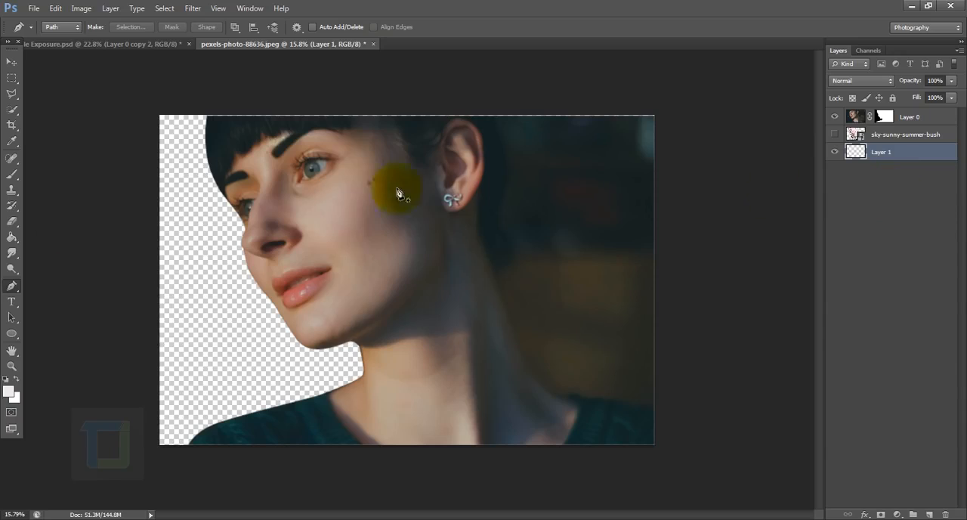
{"action": "left_click", "coordinate": [13, 239]}
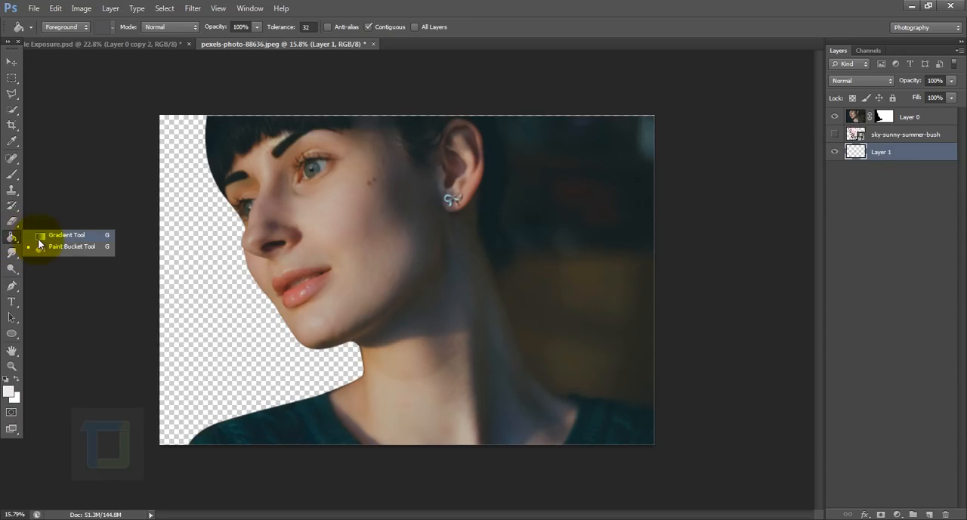
{"action": "left_click", "coordinate": [46, 250]}
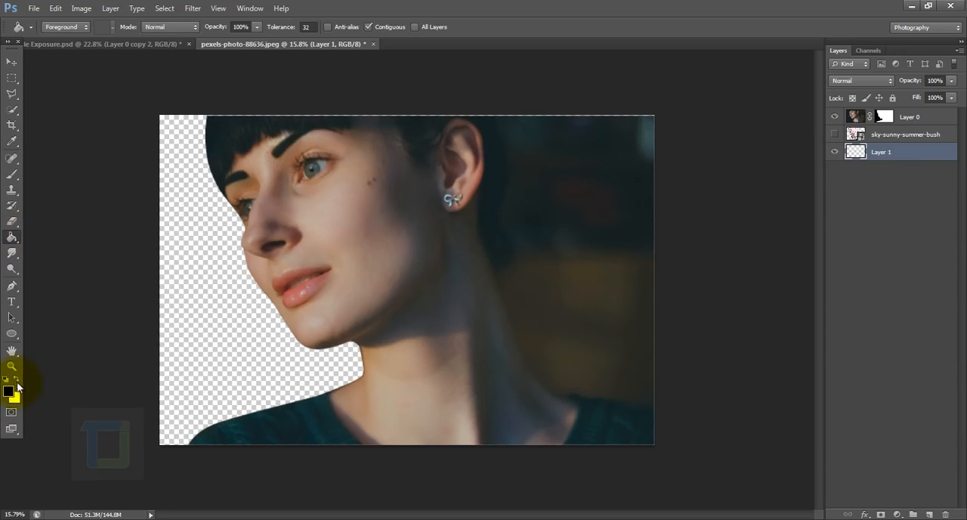
{"action": "key", "text": "x"}
{"action": "left_click", "coordinate": [238, 310]}
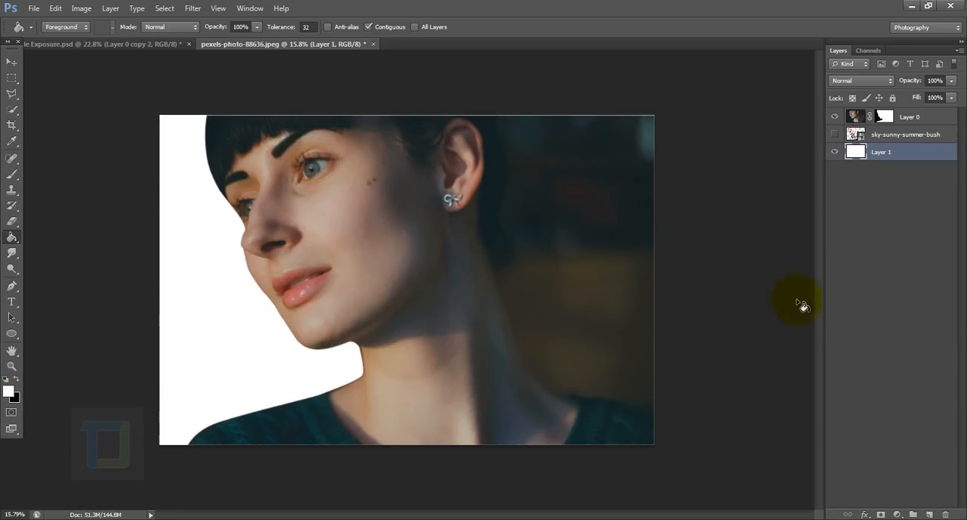
Show the sky-sunny-summer-bush layer and try the Lighten blend mode on Layer 0.
{"action": "left_click", "coordinate": [834, 134]}
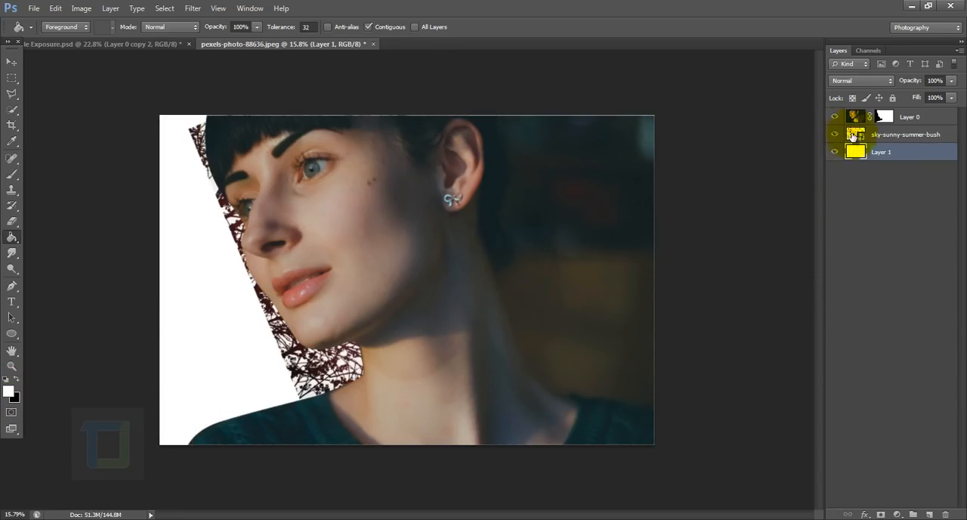
{"action": "left_click", "coordinate": [854, 134]}
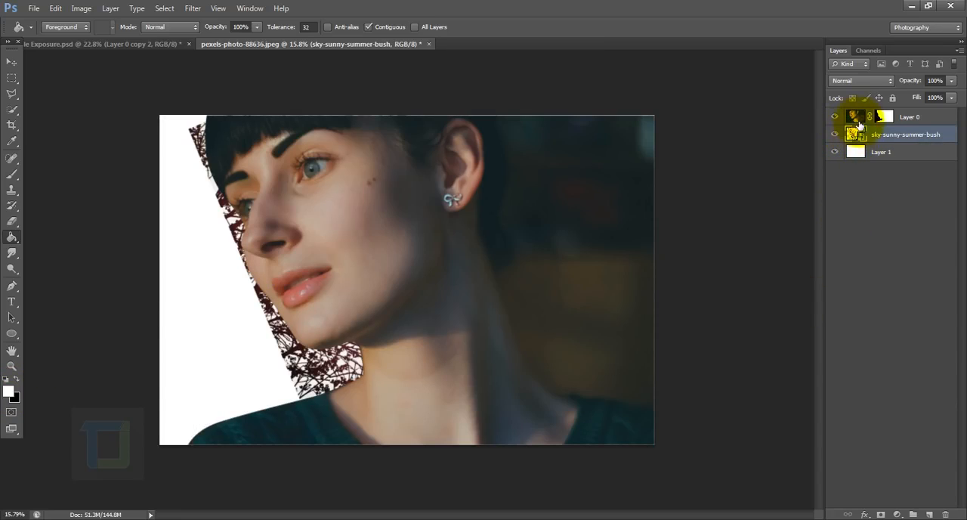
{"action": "left_click", "coordinate": [857, 120]}
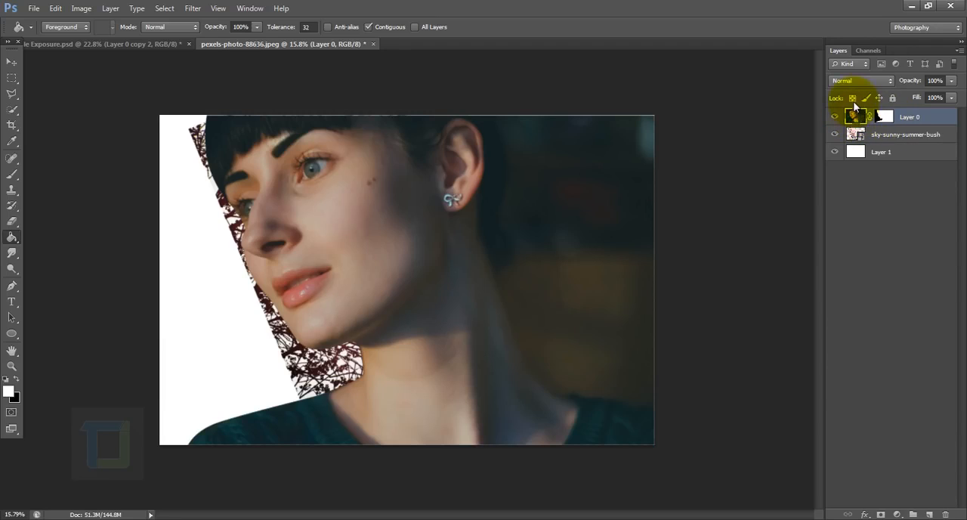
{"action": "left_click", "coordinate": [853, 81]}
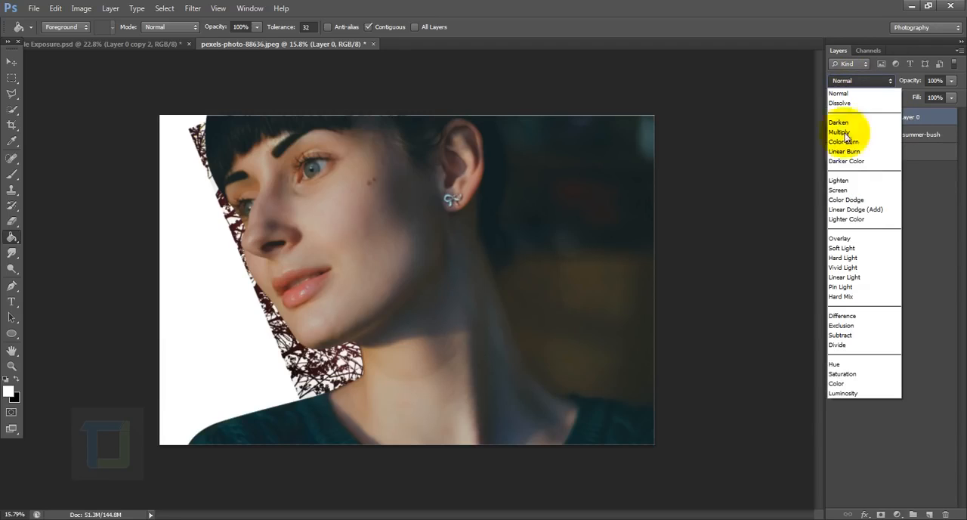
{"action": "left_click", "coordinate": [840, 181]}
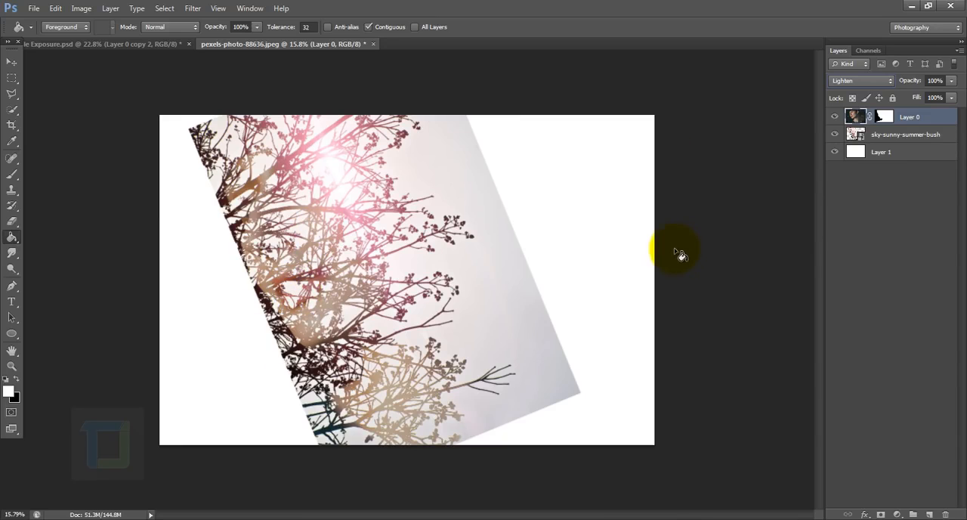
Copy Layer 0's mask onto the sky-sunny-summer-bush layer and set Layer 0's blend mode to Lighten.
{"action": "left_click", "coordinate": [884, 117]}
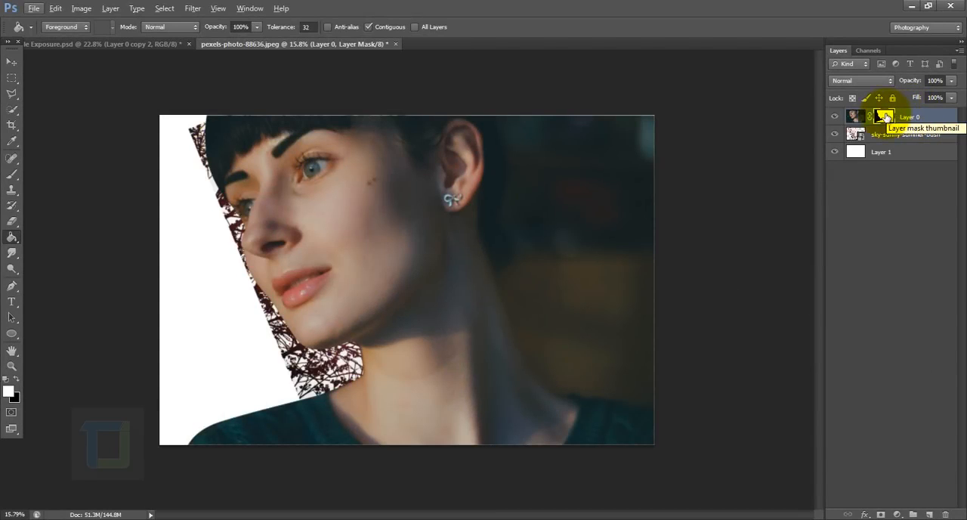
{"action": "key", "text": "alt"}
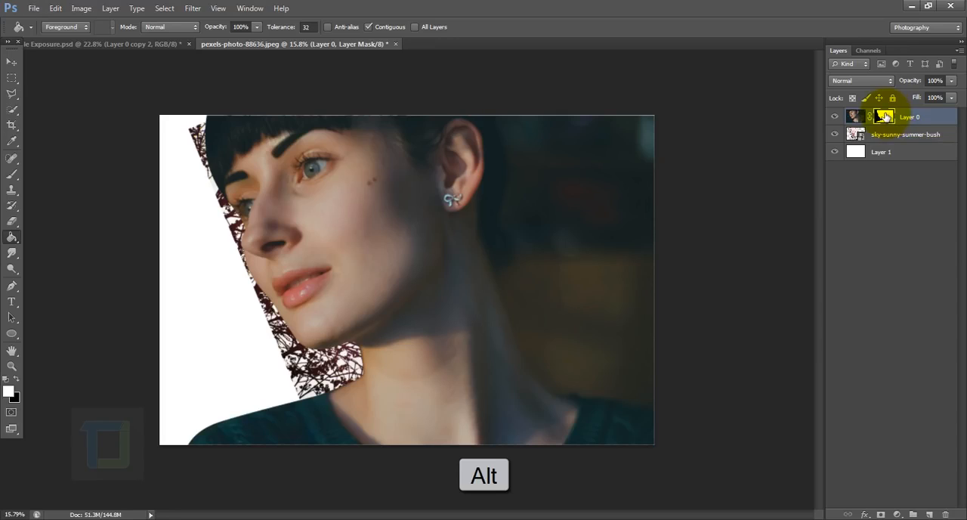
{"action": "left_click_drag", "start_coordinate": [886, 116], "coordinate": [886, 136]}
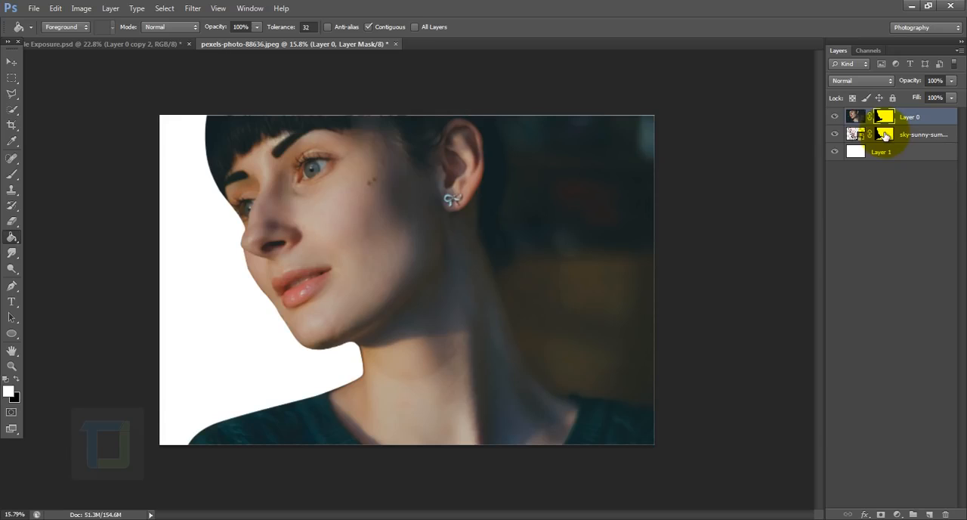
{"action": "left_click", "coordinate": [835, 119]}
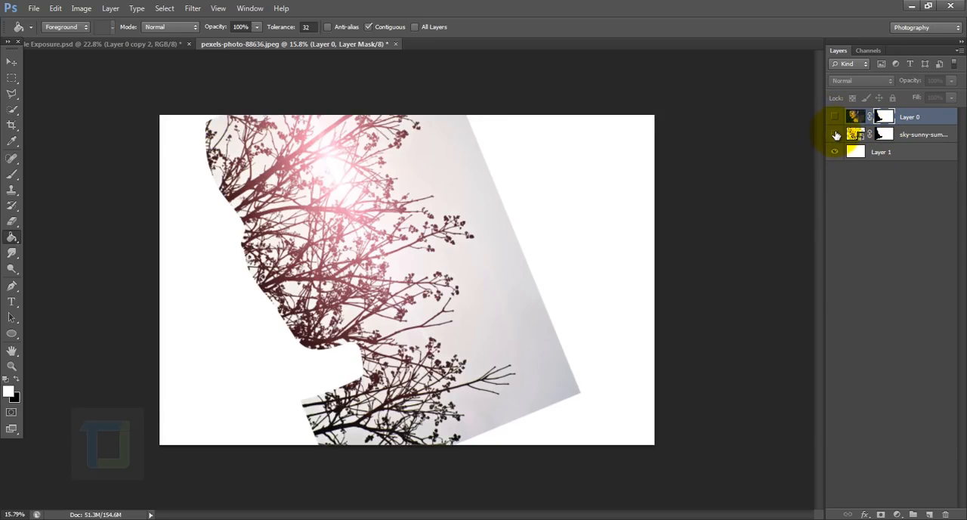
{"action": "left_click", "coordinate": [836, 119]}
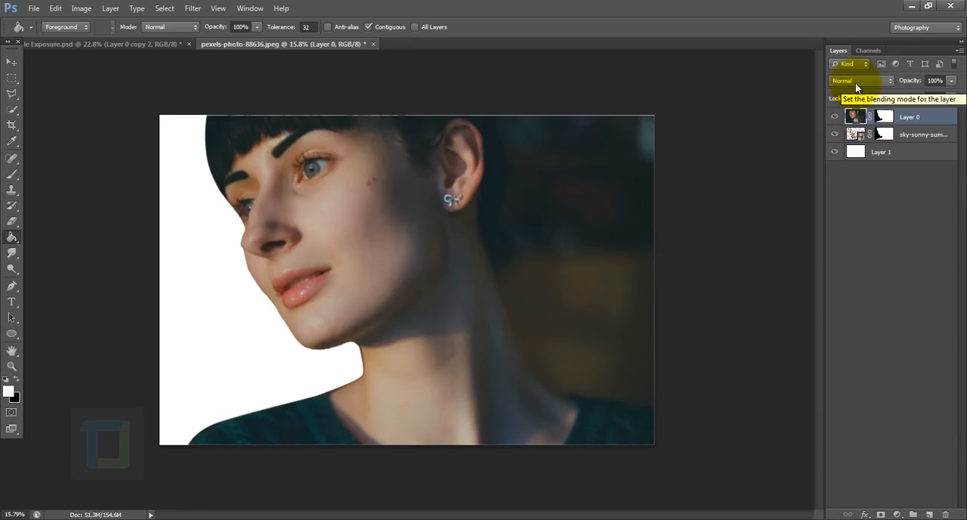
{"action": "left_click", "coordinate": [858, 80]}
{"action": "left_click", "coordinate": [851, 179]}
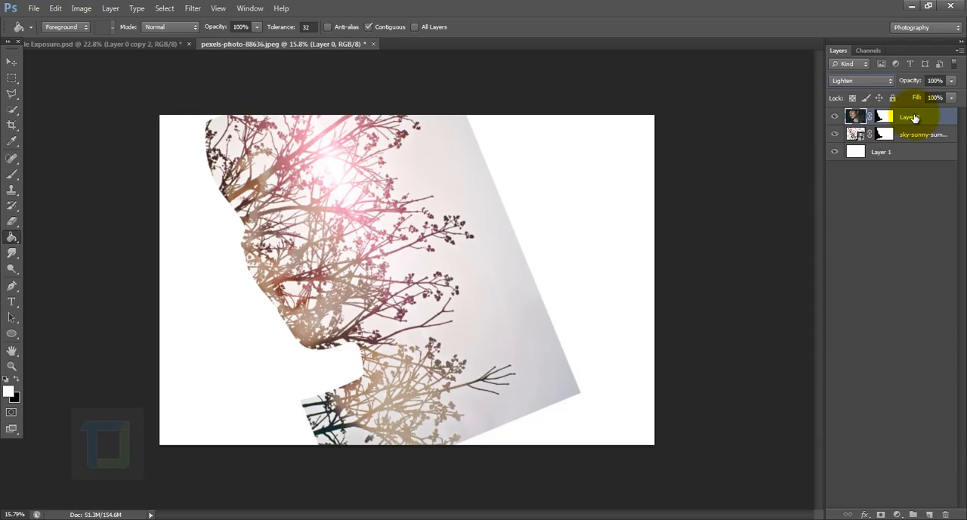
Duplicate Layer 0 as a layer named details and set its blend mode to Normal.
{"action": "key", "text": "ctrl+j"}
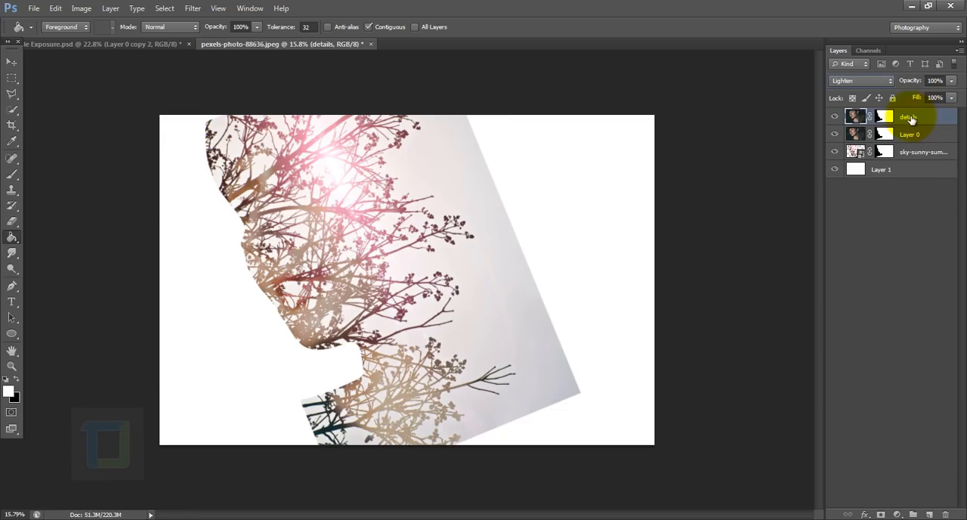
{"action": "left_click", "coordinate": [866, 80]}
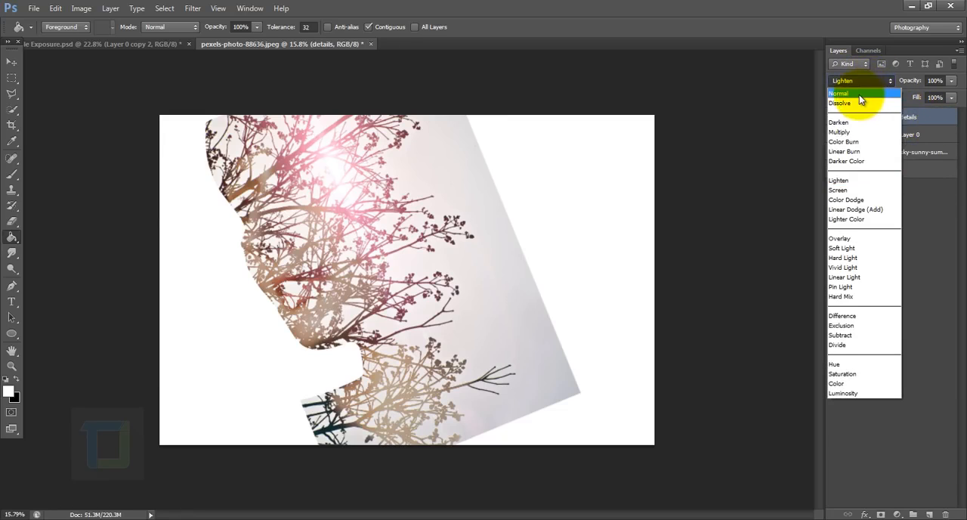
{"action": "left_click", "coordinate": [859, 94]}
{"action": "left_click", "coordinate": [836, 116]}
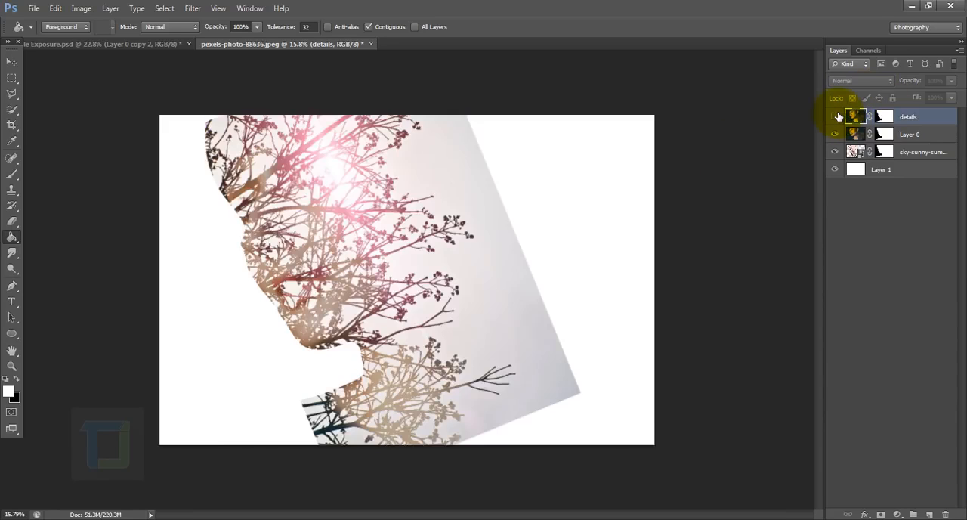
{"action": "left_click", "coordinate": [835, 116]}
Paint black on the details mask with a 1500 px brush at 0% hardness over the background, neck, ear, upper hair and inner face.
{"action": "key", "text": "p"}
{"action": "key", "text": "d"}
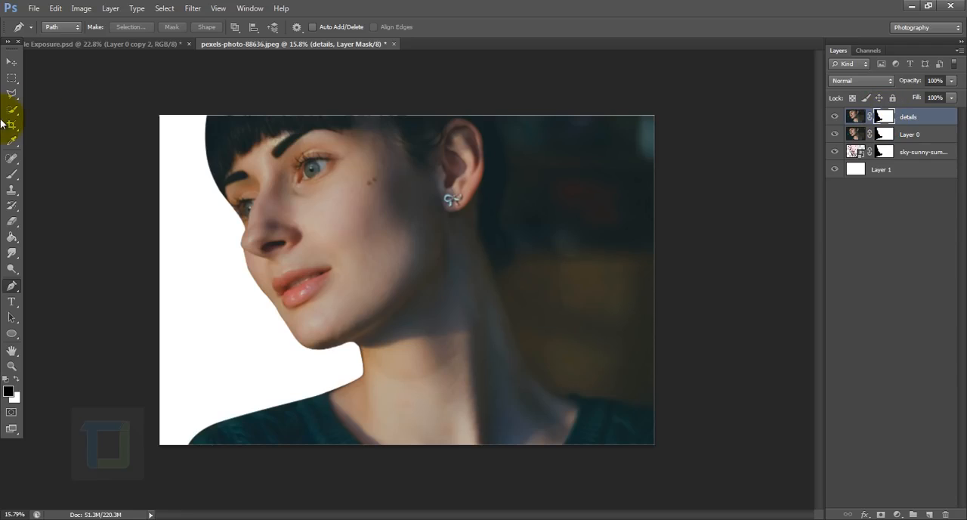
{"action": "left_click", "coordinate": [11, 174]}
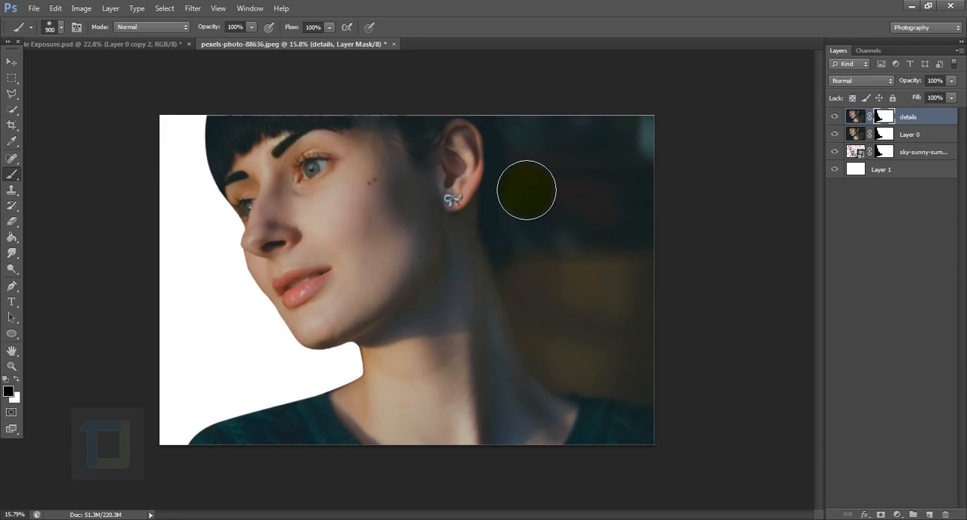
{"action": "key", "text": "bracketright"}
{"action": "key", "text": "bracketright"}
{"action": "key", "text": "bracketright"}
{"action": "key", "text": "bracketright"}
{"action": "key", "text": "bracketright"}
{"action": "key", "text": "bracketright"}
{"action": "right_click", "coordinate": [533, 157]}
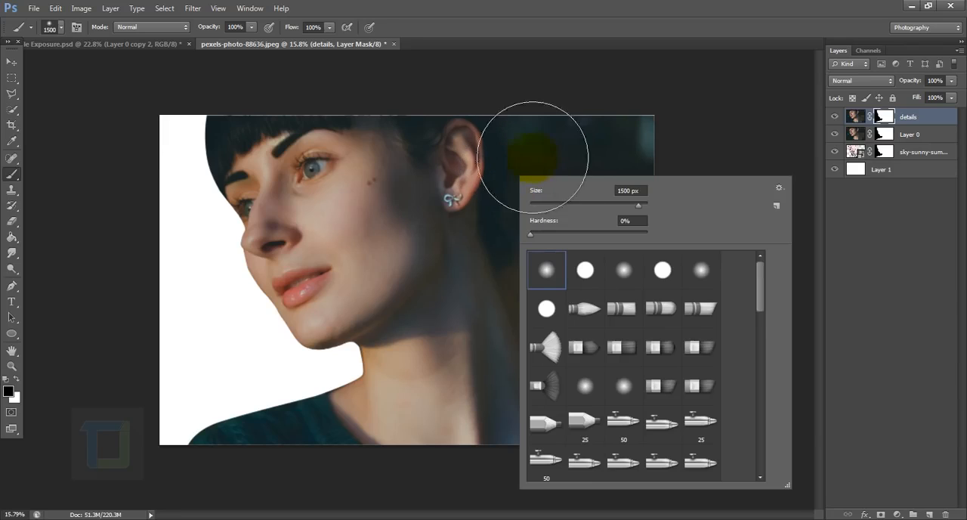
{"action": "left_click", "coordinate": [637, 221]}
{"action": "left_click", "coordinate": [601, 21]}
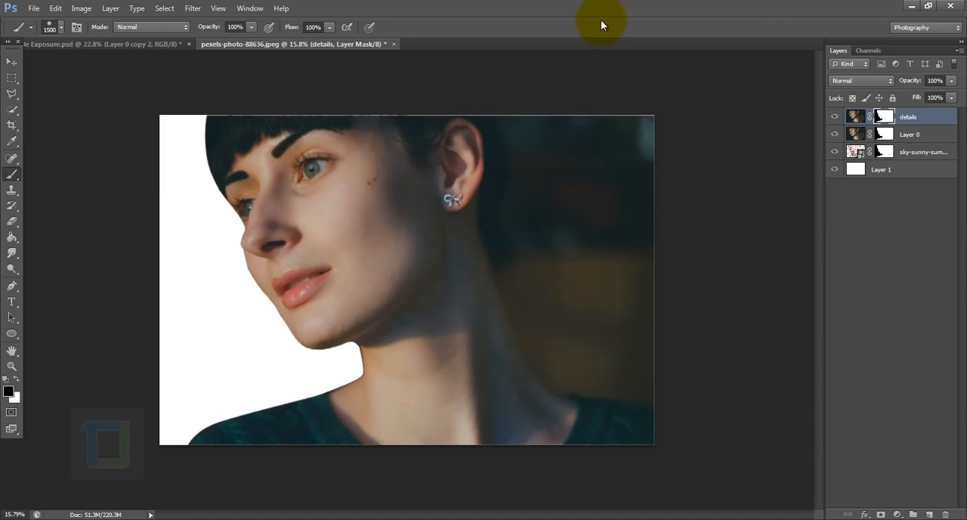
{"action": "mouse_move", "coordinate": [555, 140]}
{"action": "left_mouse_down"}
{"action": "mouse_move", "coordinate": [506, 212]}
{"action": "mouse_move", "coordinate": [619, 151]}
{"action": "mouse_move", "coordinate": [583, 404]}
{"action": "mouse_move", "coordinate": [562, 329]}
{"action": "left_mouse_up"}
{"action": "mouse_move", "coordinate": [399, 121]}
{"action": "left_mouse_down"}
{"action": "mouse_move", "coordinate": [479, 368]}
{"action": "mouse_move", "coordinate": [429, 462]}
{"action": "mouse_move", "coordinate": [336, 495]}
{"action": "mouse_move", "coordinate": [234, 510]}
{"action": "mouse_move", "coordinate": [215, 502]}
{"action": "mouse_move", "coordinate": [437, 459]}
{"action": "mouse_move", "coordinate": [445, 324]}
{"action": "mouse_move", "coordinate": [394, 248]}
{"action": "mouse_move", "coordinate": [375, 238]}
{"action": "mouse_move", "coordinate": [331, 125]}
{"action": "mouse_move", "coordinate": [232, 95]}
{"action": "mouse_move", "coordinate": [176, 109]}
{"action": "mouse_move", "coordinate": [198, 72]}
{"action": "mouse_move", "coordinate": [416, 227]}
{"action": "mouse_move", "coordinate": [393, 265]}
{"action": "mouse_move", "coordinate": [369, 242]}
{"action": "mouse_move", "coordinate": [469, 332]}
{"action": "mouse_move", "coordinate": [481, 423]}
{"action": "left_mouse_up"}
{"action": "left_click", "coordinate": [377, 259]}
{"action": "mouse_move", "coordinate": [376, 259]}
{"action": "left_mouse_down"}
{"action": "mouse_move", "coordinate": [356, 277]}
{"action": "mouse_move", "coordinate": [374, 285]}
{"action": "left_mouse_up"}
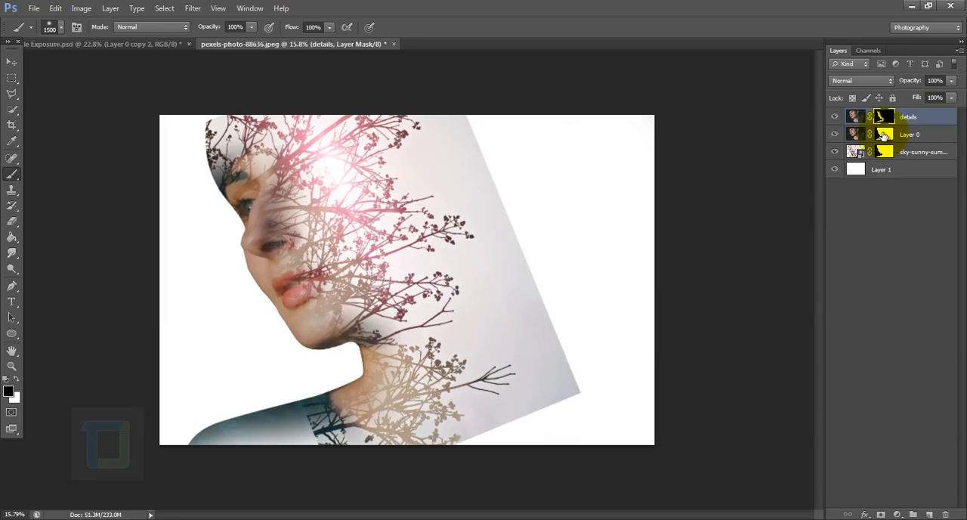
Load Layer 0's mask as a selection, paint white on the details mask over the shoulder and shirt, and deselect.
{"action": "left_click", "coordinate": [884, 134]}
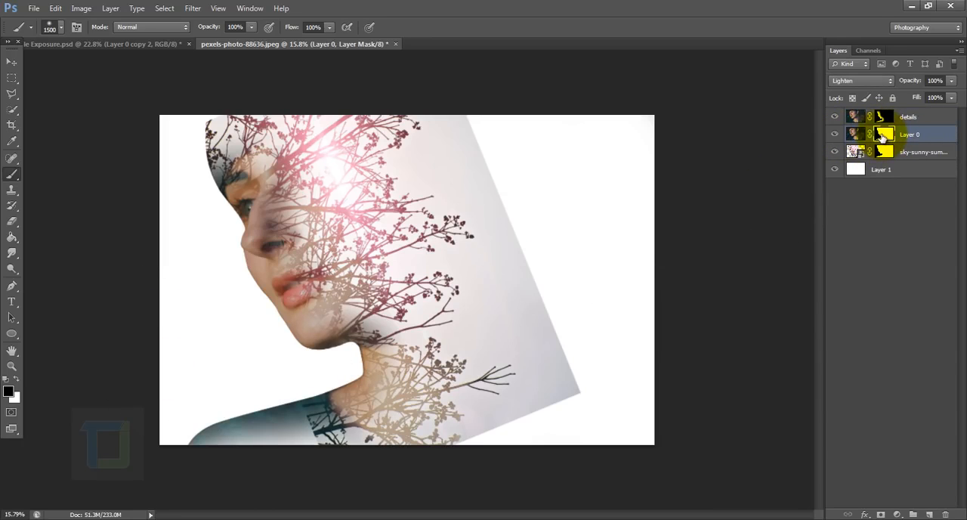
{"action": "key", "text": "ctrl"}
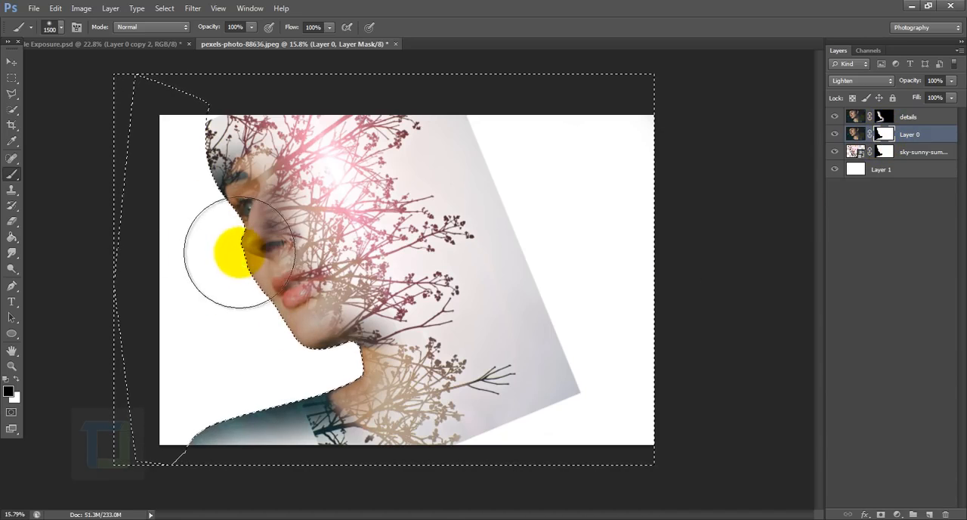
{"action": "left_click", "coordinate": [889, 121]}
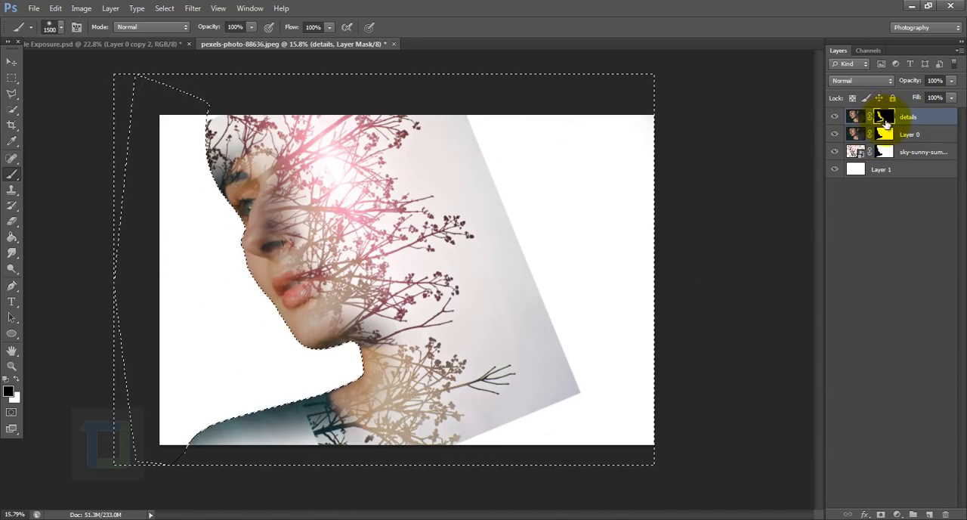
{"action": "left_click", "coordinate": [7, 378]}
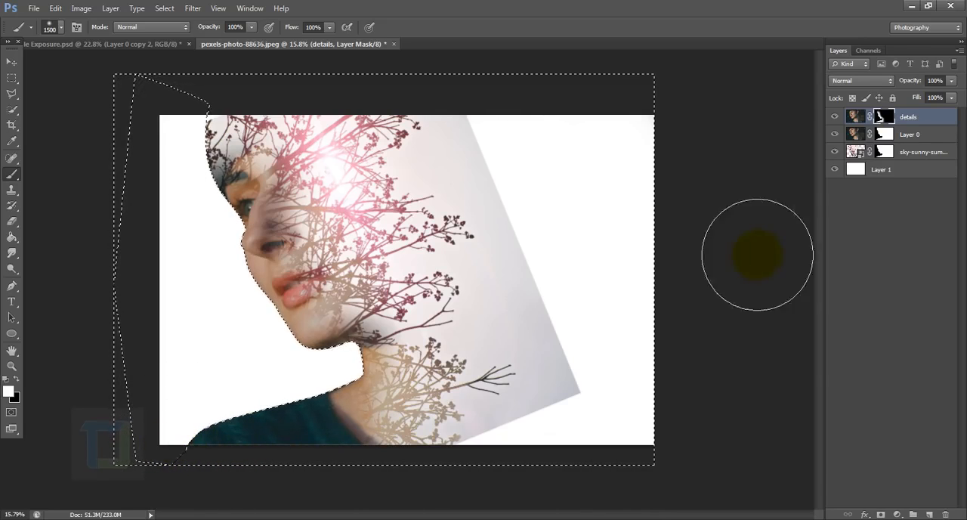
{"action": "left_click", "coordinate": [164, 8]}
{"action": "left_click", "coordinate": [175, 34]}
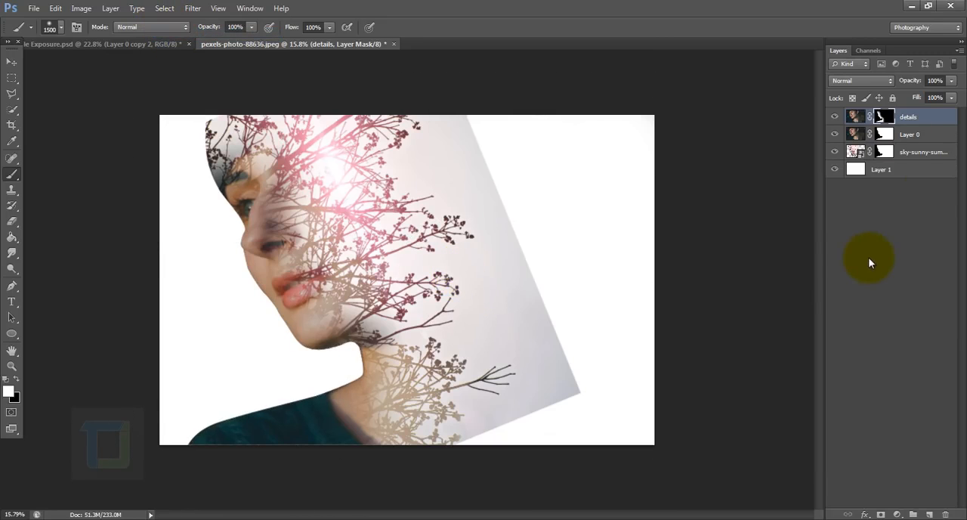
Select the sky-sunny-summer-bush layer and isolate it by hiding details, Layer 0 and Layer 1.
{"action": "left_click", "coordinate": [835, 153]}
{"action": "left_click", "coordinate": [835, 152]}
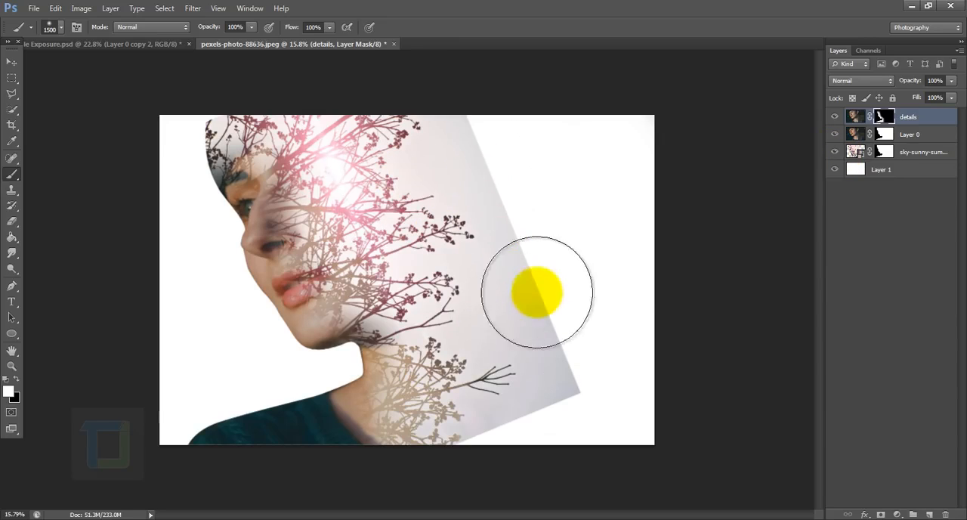
{"action": "left_click", "coordinate": [856, 151]}
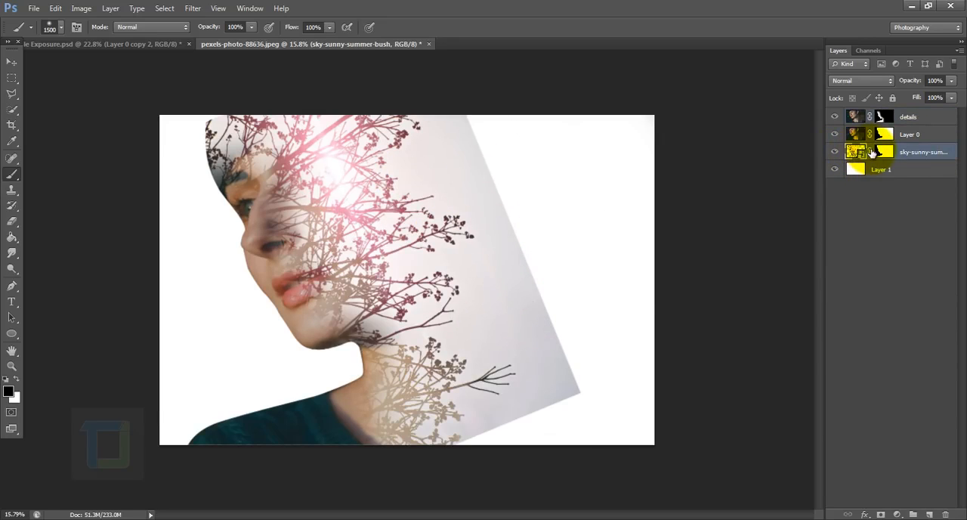
{"action": "left_click", "coordinate": [835, 135]}
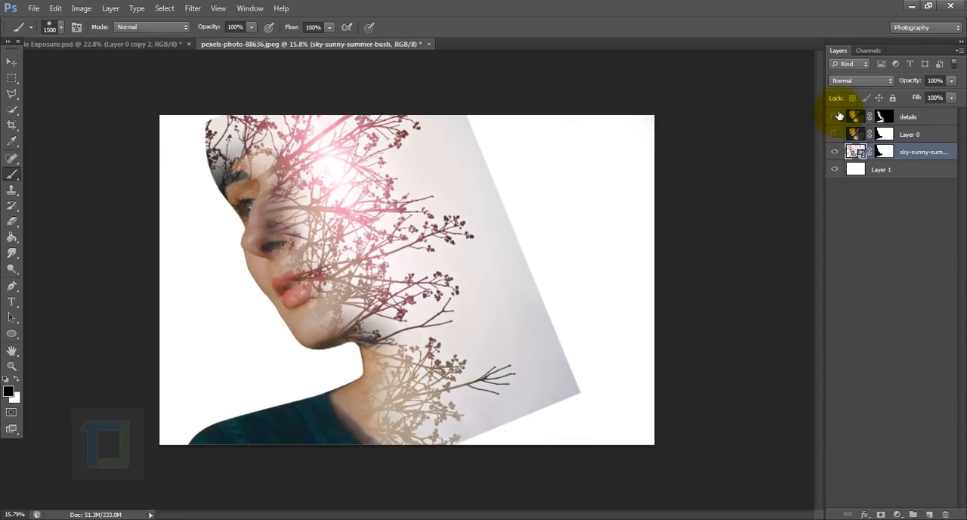
{"action": "left_click", "coordinate": [835, 117]}
{"action": "left_click", "coordinate": [835, 170]}
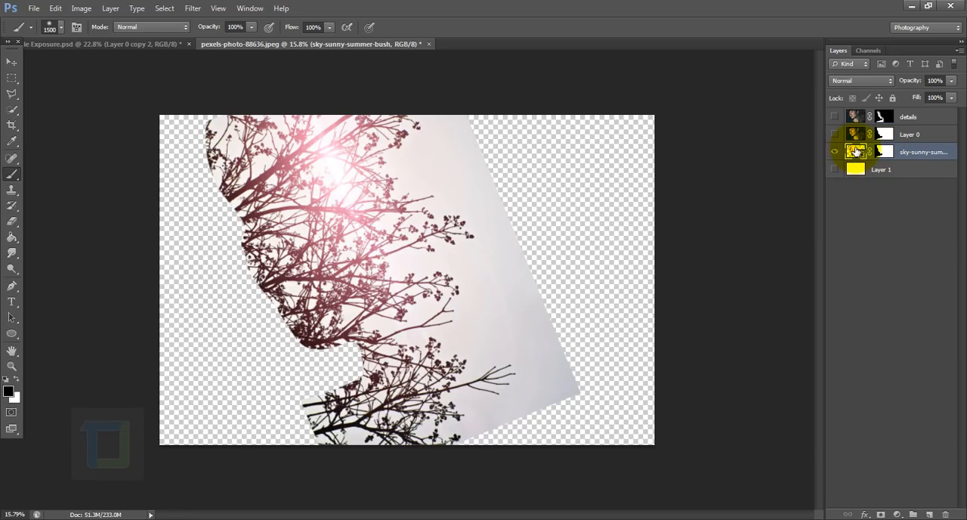
Select the pale sky of the bush layer with Color Range, sampling the sky between the branches at a fuzziness of 157.
{"action": "left_click", "coordinate": [165, 8]}
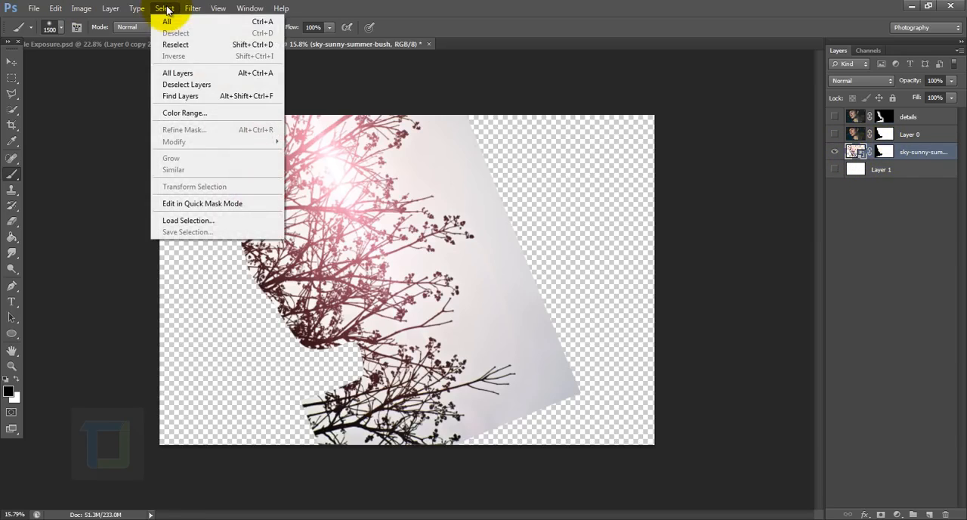
{"action": "left_click", "coordinate": [181, 113]}
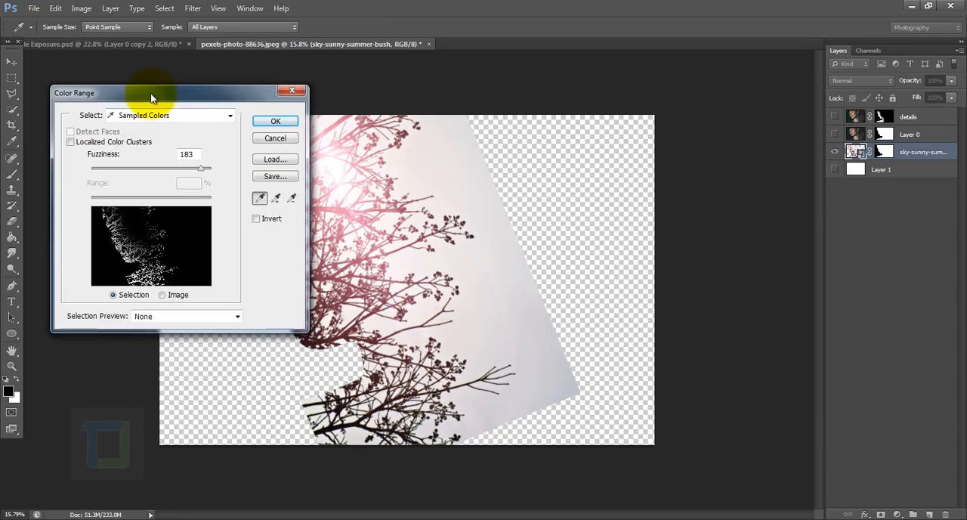
{"action": "left_click_drag", "start_coordinate": [161, 97], "coordinate": [554, 120]}
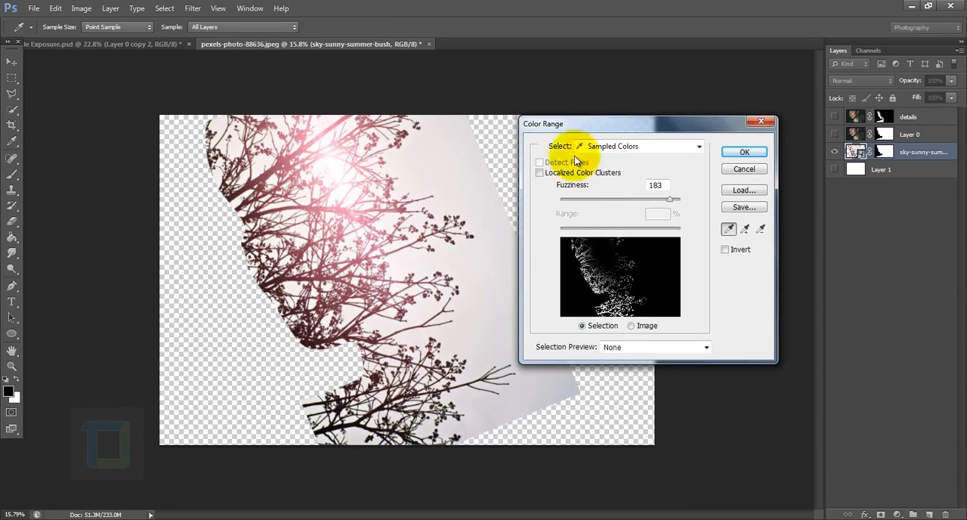
{"action": "left_click", "coordinate": [400, 265]}
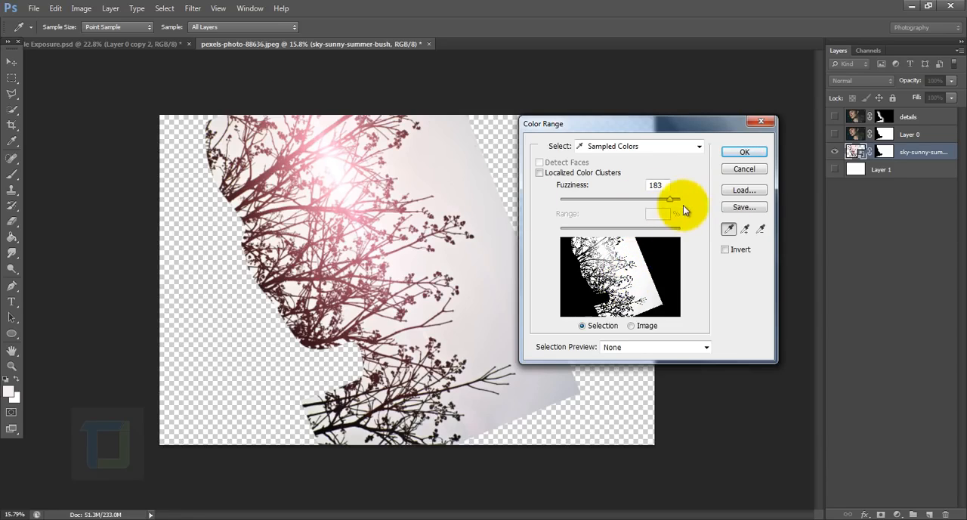
{"action": "mouse_move", "coordinate": [669, 201]}
{"action": "left_mouse_down"}
{"action": "mouse_move", "coordinate": [647, 198]}
{"action": "mouse_move", "coordinate": [662, 204]}
{"action": "mouse_move", "coordinate": [656, 209]}
{"action": "left_mouse_up"}
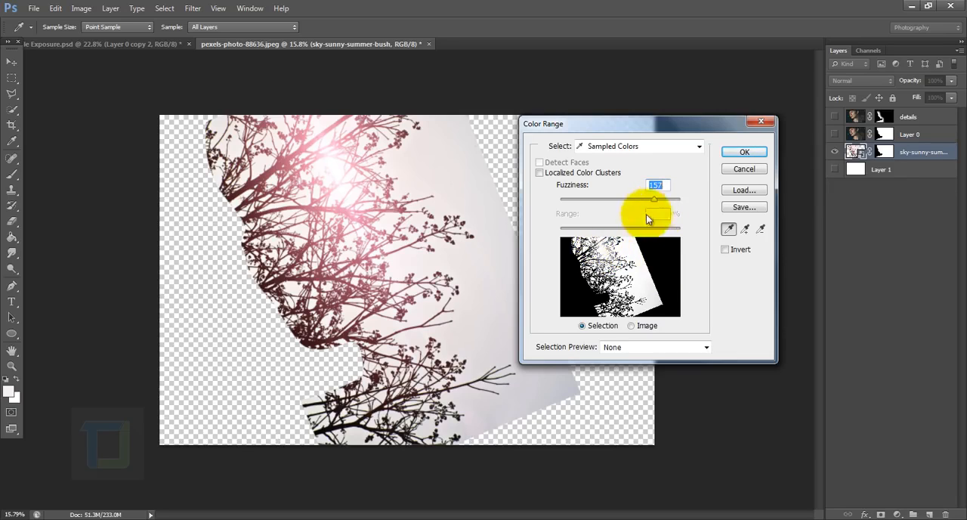
{"action": "left_click", "coordinate": [745, 152]}
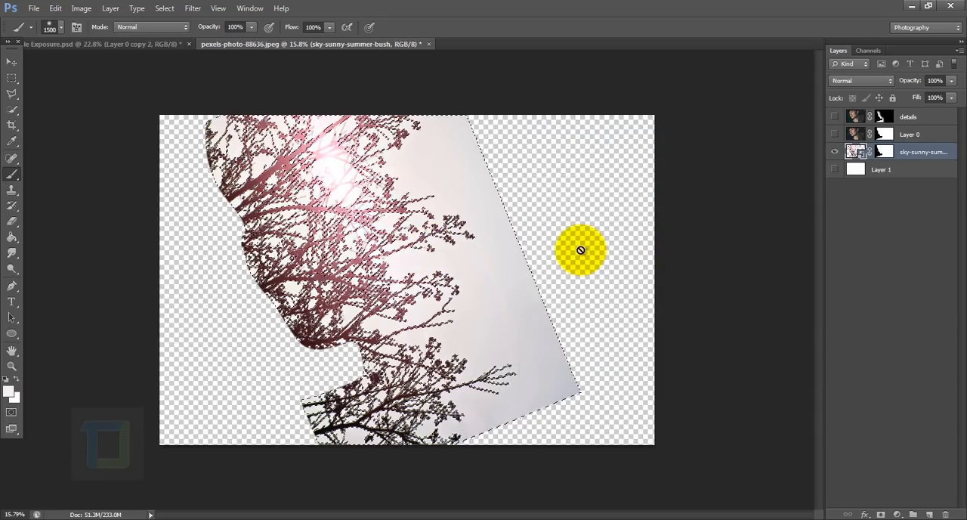
Make Layer 1, Layer 0 and the details layer visible again, keeping the sky selection active.
{"action": "left_click", "coordinate": [834, 169]}
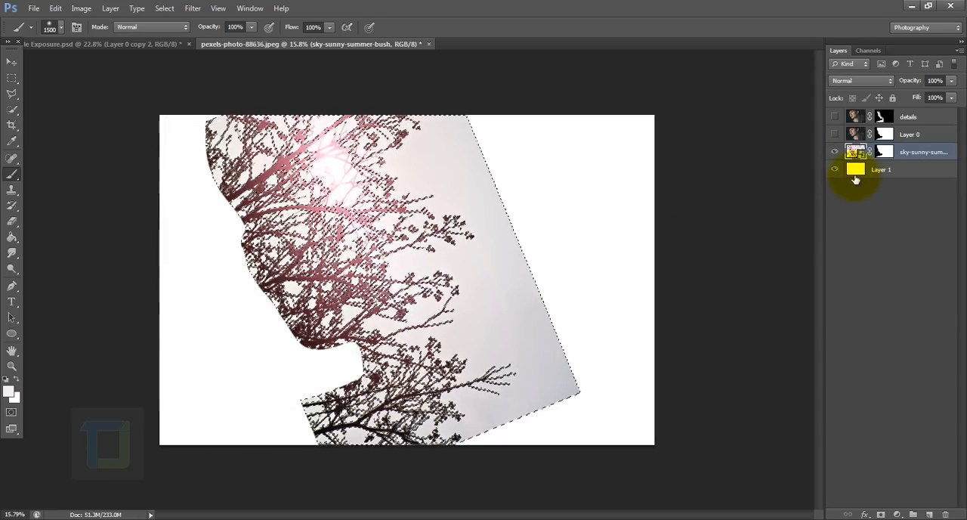
{"action": "left_click", "coordinate": [835, 134]}
{"action": "left_click", "coordinate": [834, 117]}
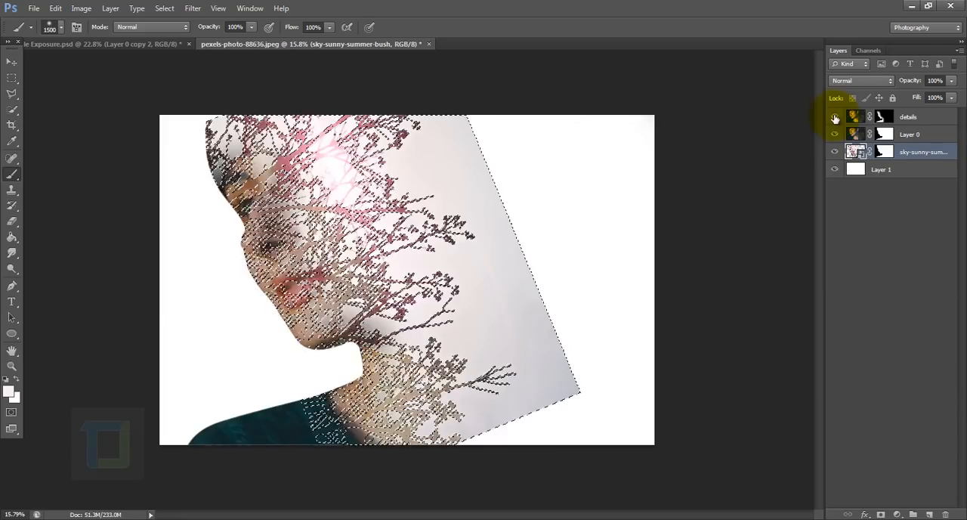
Paint black on the sky-sunny-summer-bush mask with a 1700 px brush over the selected sky beyond the branches, and deselect.
{"action": "left_click", "coordinate": [884, 152]}
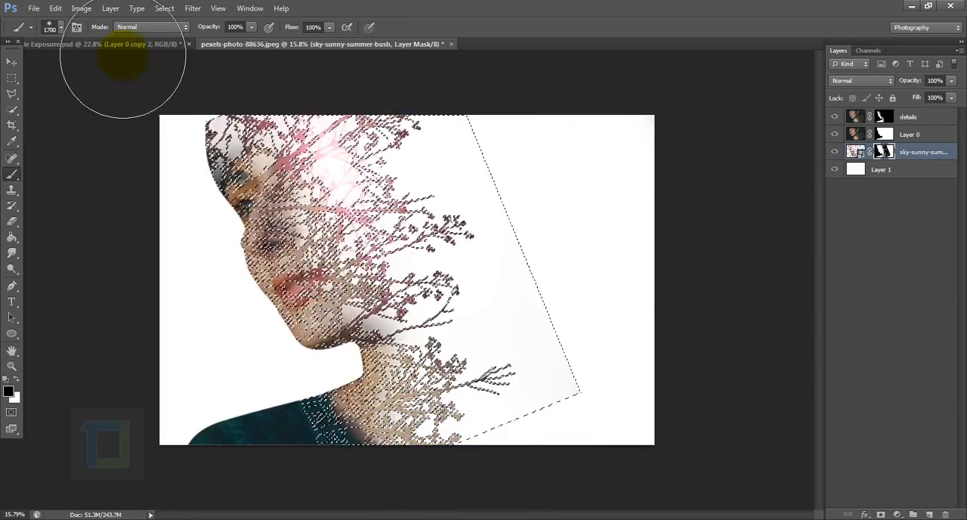
{"action": "left_click", "coordinate": [164, 9]}
{"action": "left_click", "coordinate": [169, 31]}
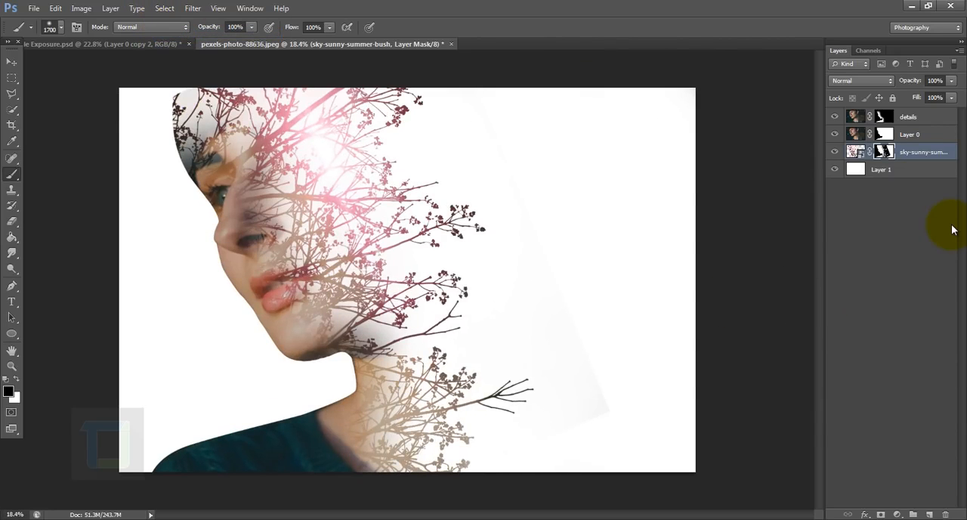
Crop a thin strip off the upper edge of the canvas, just above the woman's head.
{"action": "left_click", "coordinate": [12, 125]}
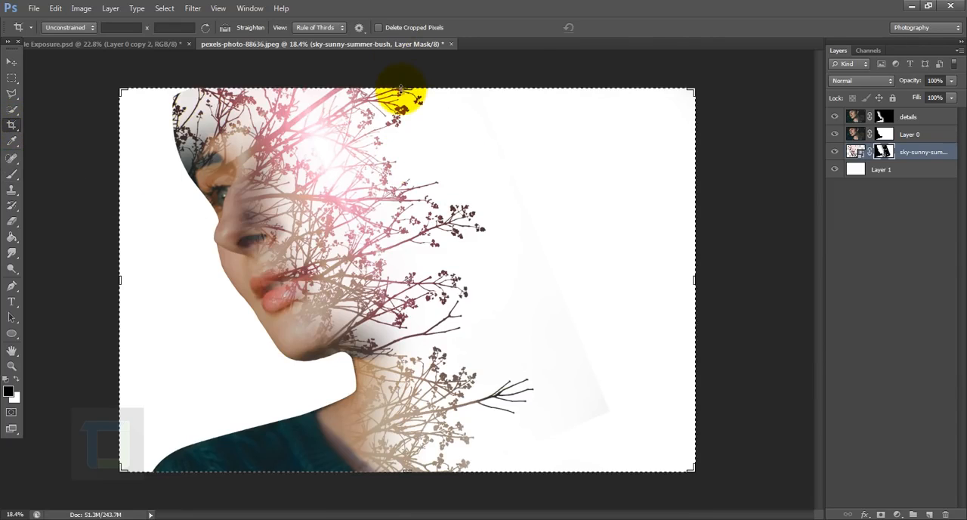
{"action": "left_click_drag", "start_coordinate": [400, 89], "coordinate": [402, 100]}
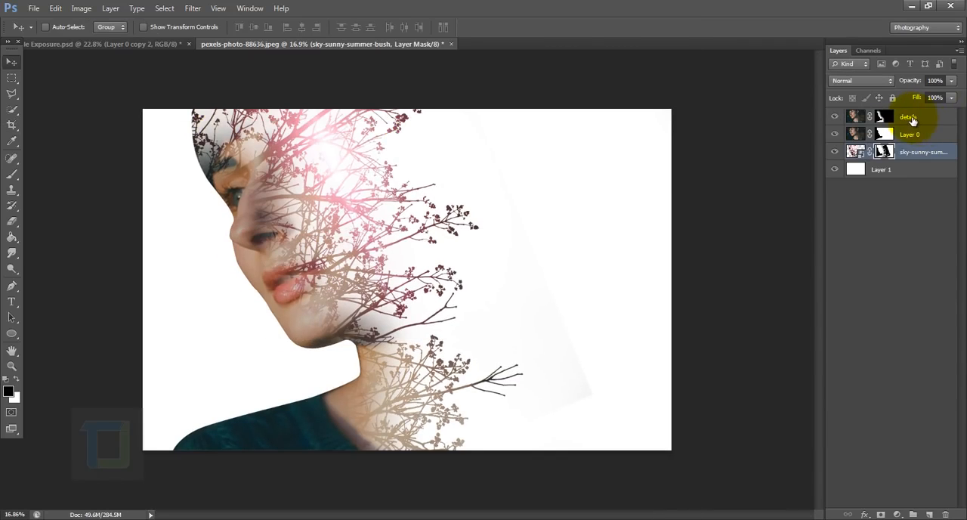
Add a Curves adjustment layer above details and place RGB points at input 60, output 64 and input 203, output 205.
{"action": "left_click", "coordinate": [912, 118]}
{"action": "left_click", "coordinate": [897, 515]}
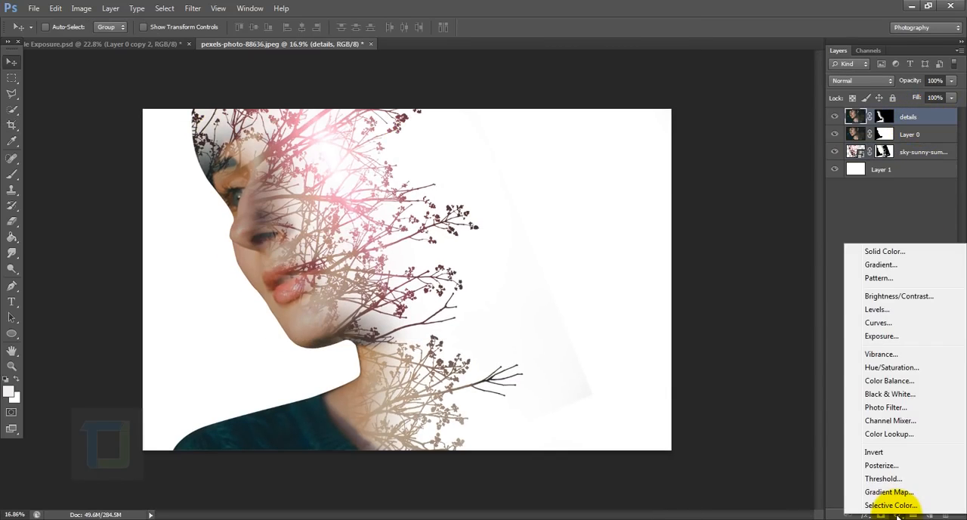
{"action": "left_click", "coordinate": [877, 322]}
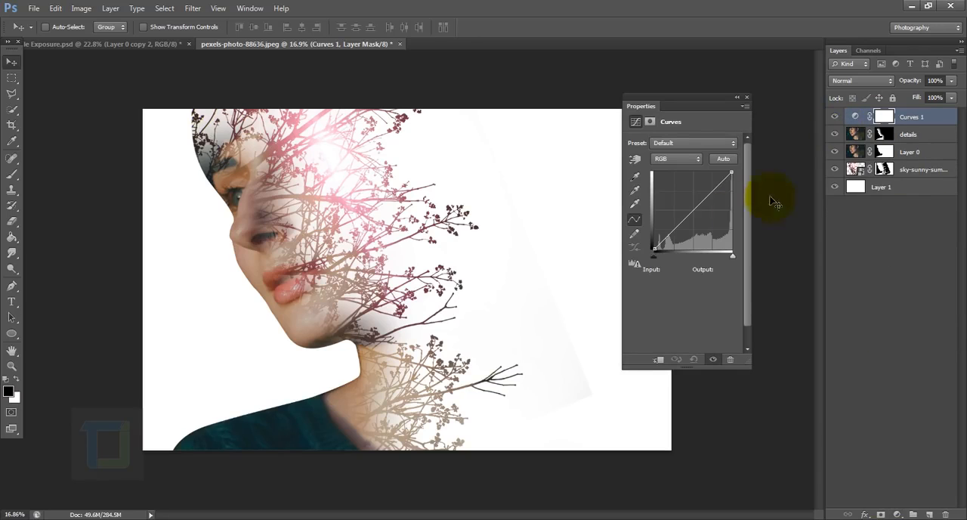
{"action": "left_click_drag", "start_coordinate": [677, 99], "coordinate": [712, 92]}
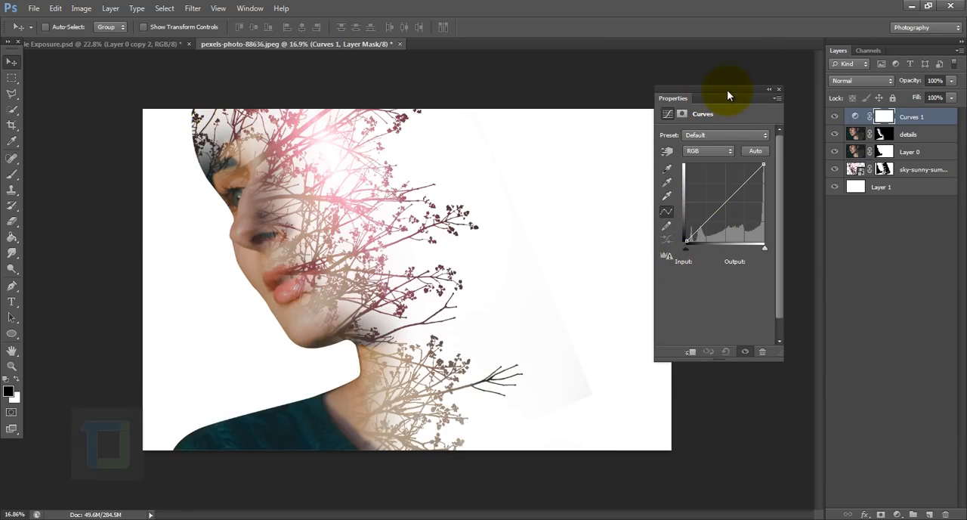
{"action": "left_click_drag", "start_coordinate": [727, 95], "coordinate": [740, 83]}
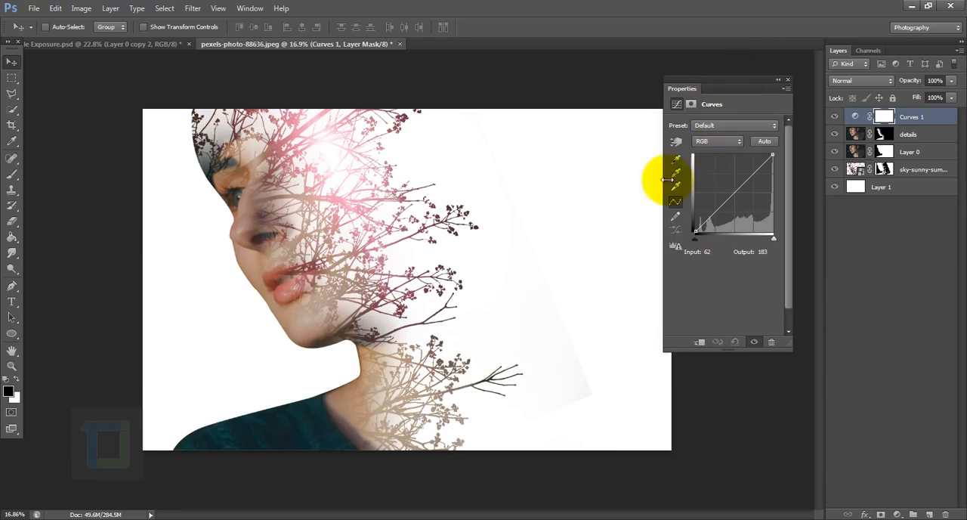
{"action": "left_click", "coordinate": [715, 211]}
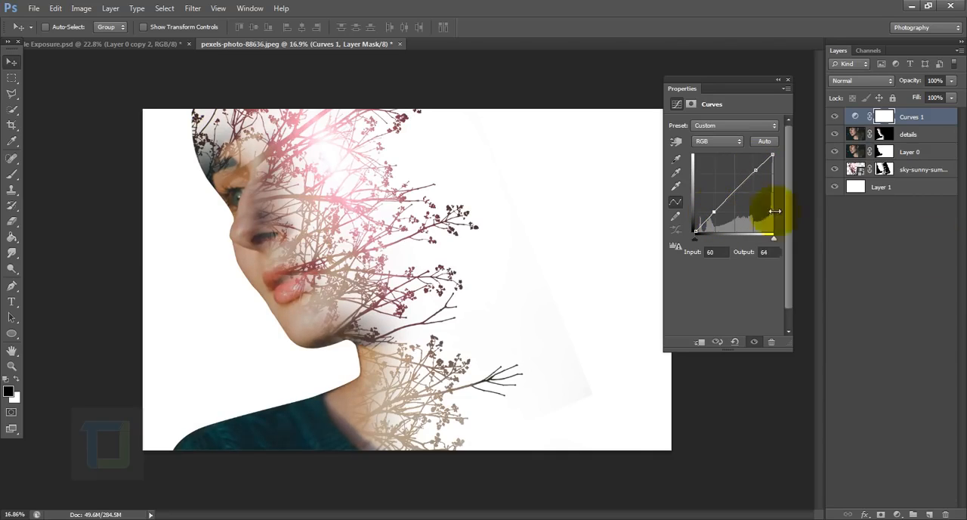
{"action": "left_click", "coordinate": [756, 169]}
Raise the shadow end of the Blue channel curve slightly and lower its highlight end to output 229.
{"action": "left_click", "coordinate": [718, 141]}
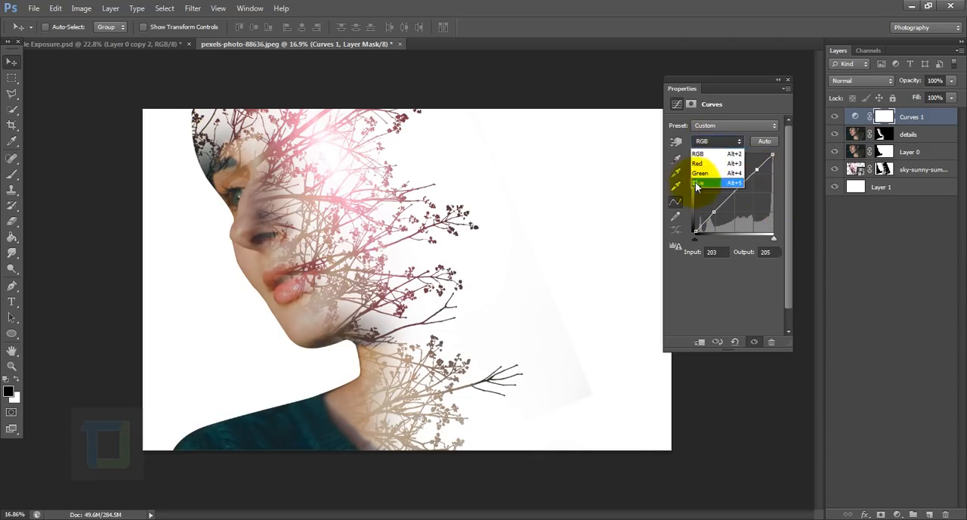
{"action": "left_click", "coordinate": [699, 210]}
{"action": "left_click_drag", "start_coordinate": [680, 221], "coordinate": [674, 223]}
{"action": "left_click_drag", "start_coordinate": [772, 153], "coordinate": [781, 161]}
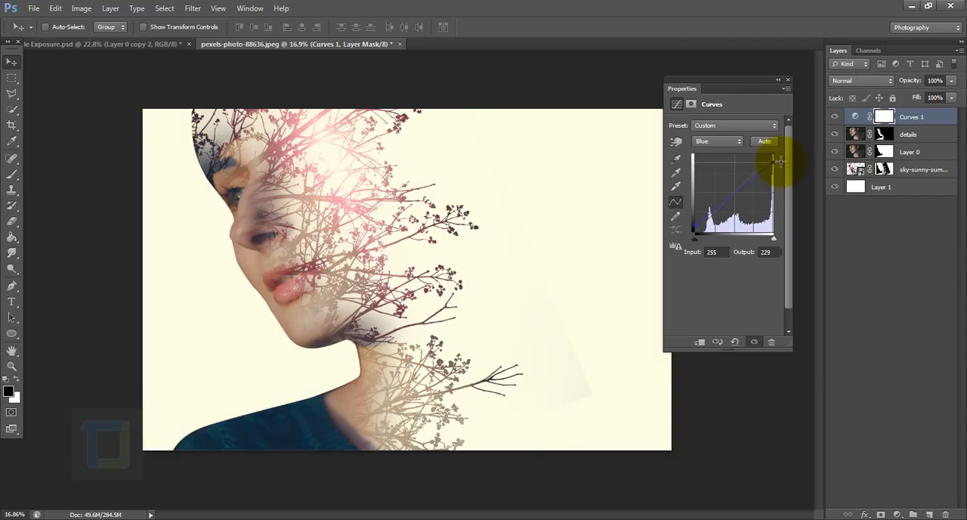
{"action": "left_click", "coordinate": [787, 80]}
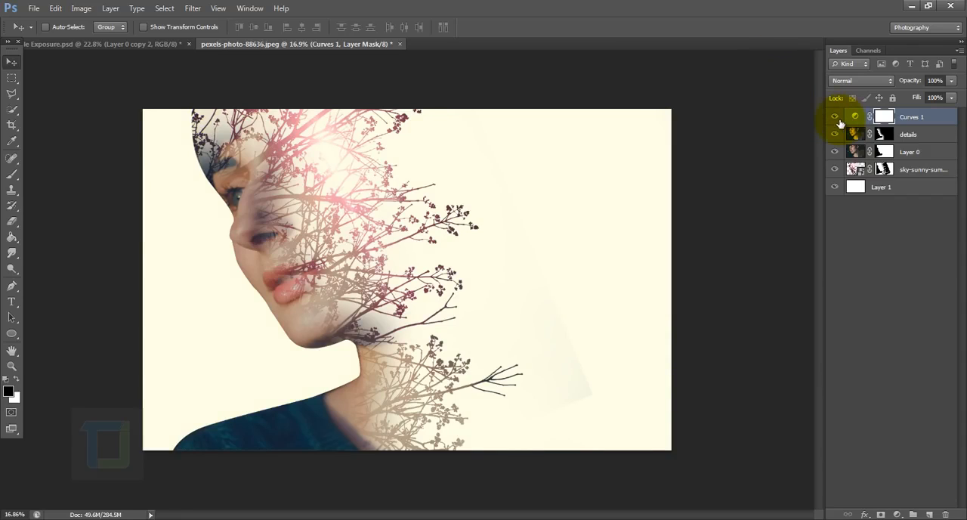
Toggle the visibility of the Curves 1 layer to compare the image with and without the color grading.
{"action": "left_click", "coordinate": [836, 117]}
{"action": "left_click", "coordinate": [836, 117]}
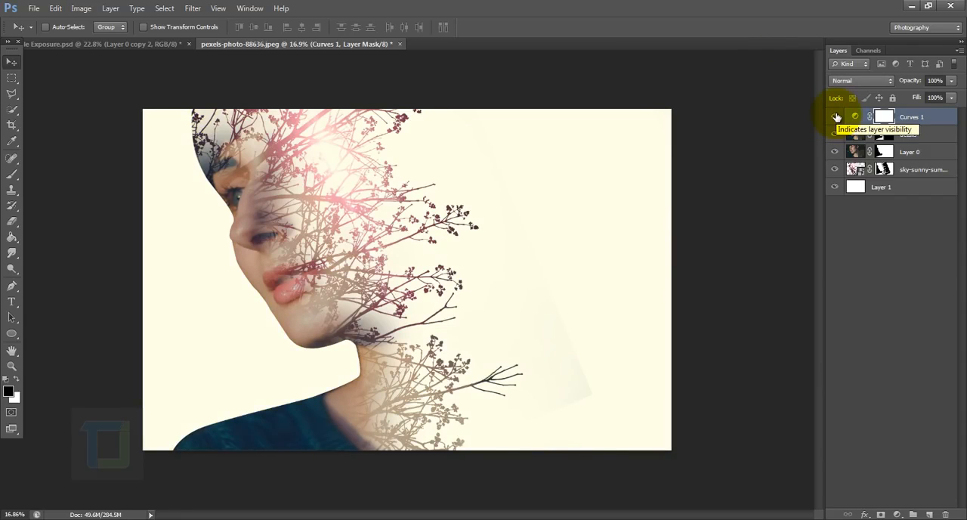
{"action": "left_click", "coordinate": [836, 117]}
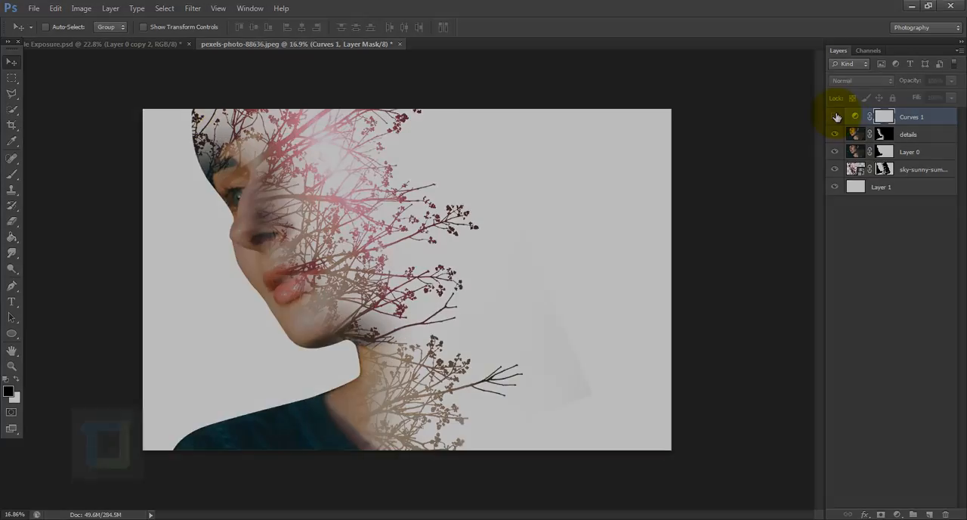